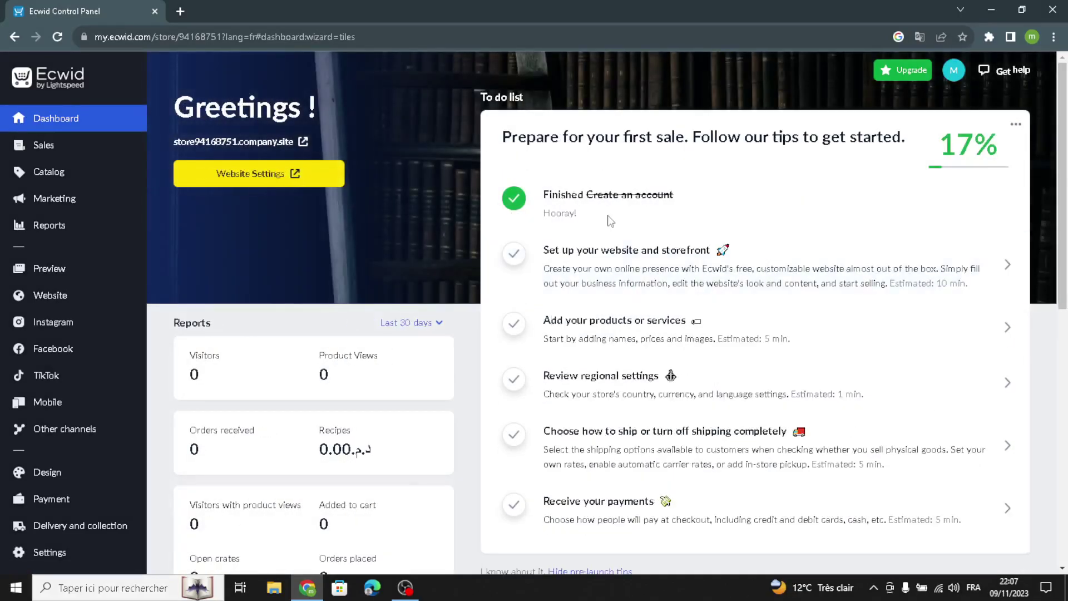
# Step: Open the website editor from the storefront setup task and bring up the site template gallery
pyautogui.click(727, 254)
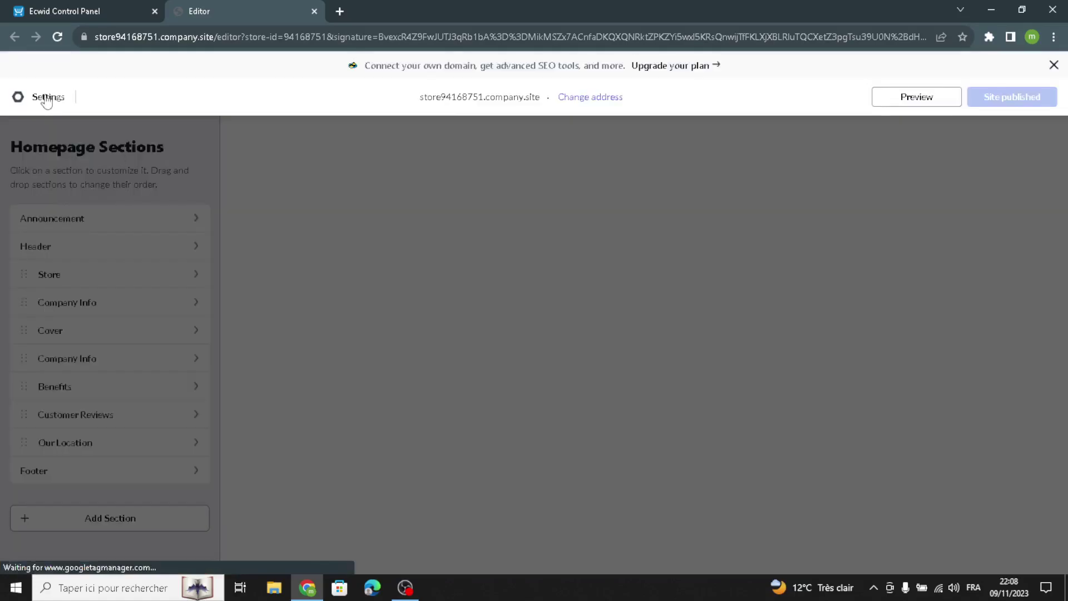
pyautogui.click(47, 101)
pyautogui.click(266, 228)
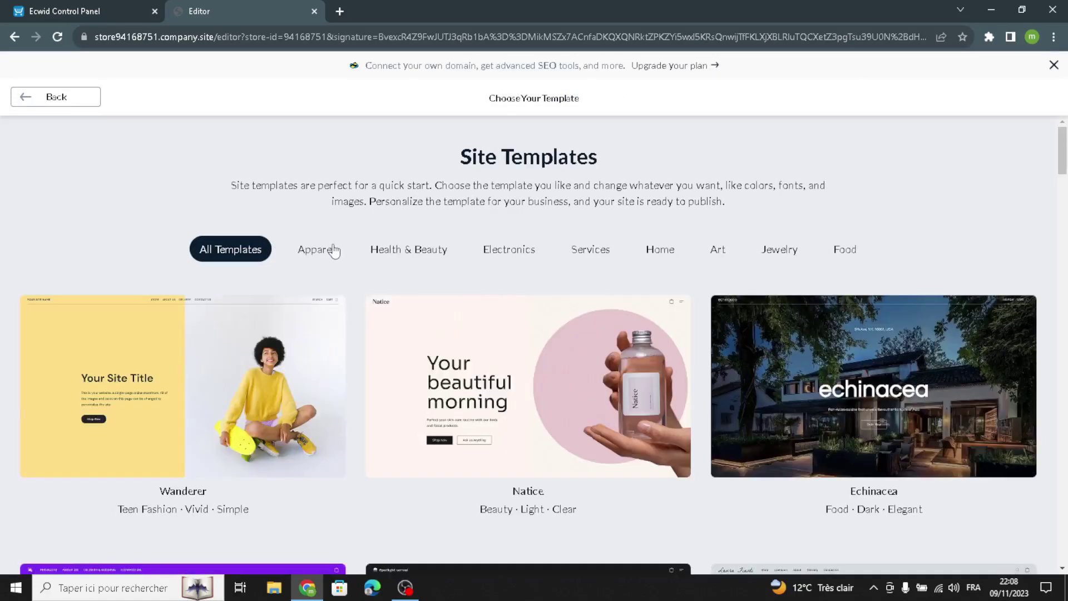
# Step: Browse the site templates and apply the Wheels & Hills template to the store website
pyautogui.scroll(-12, 461, 438)
pyautogui.scroll(-7, 462, 441)
pyautogui.scroll(-6, 462, 439)
pyautogui.scroll(-10, 460, 433)
pyautogui.scroll(-5, 460, 433)
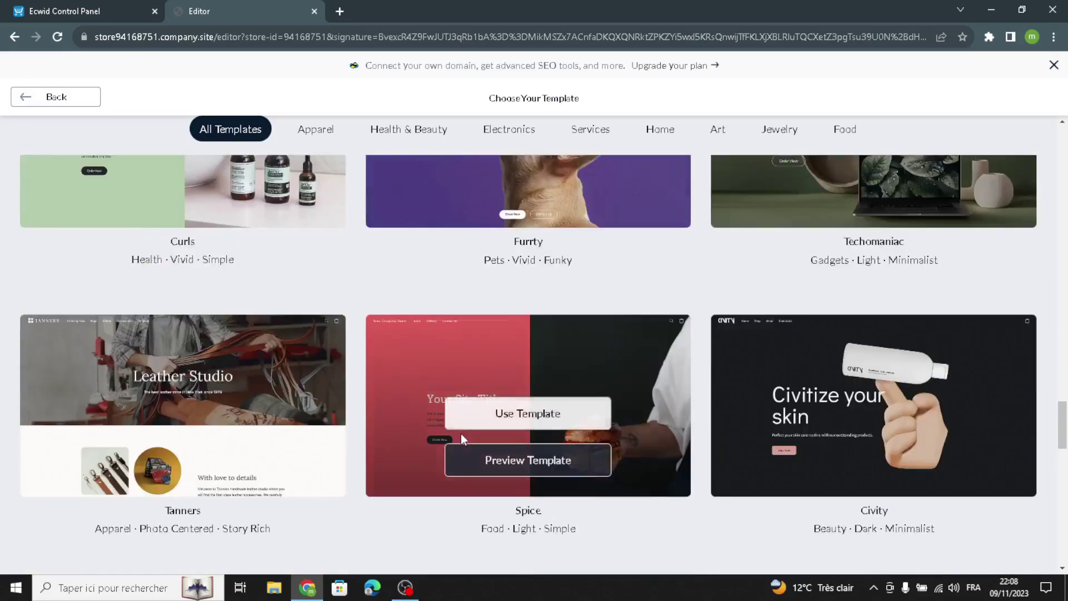
pyautogui.scroll(-6, 461, 433)
pyautogui.scroll(3, 461, 436)
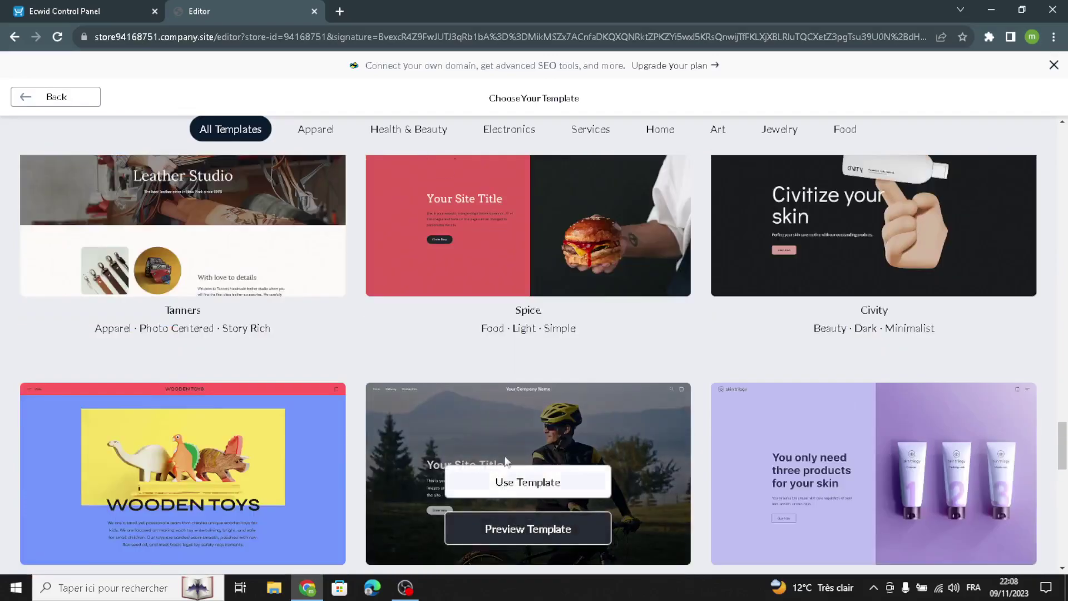
pyautogui.scroll(-1, 511, 381)
pyautogui.scroll(-5, 511, 382)
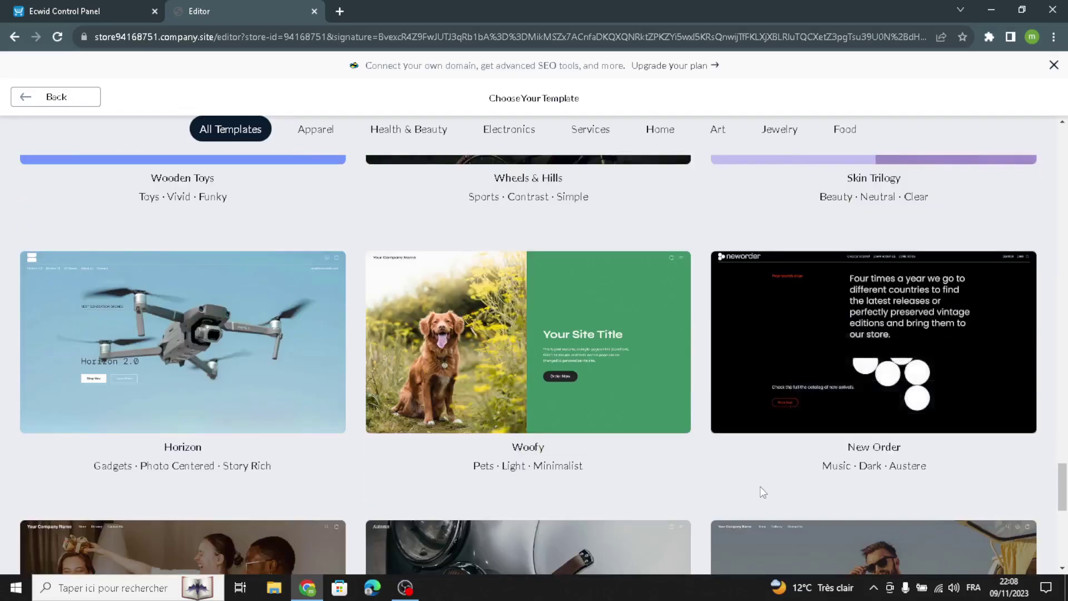
pyautogui.scroll(5, 760, 487)
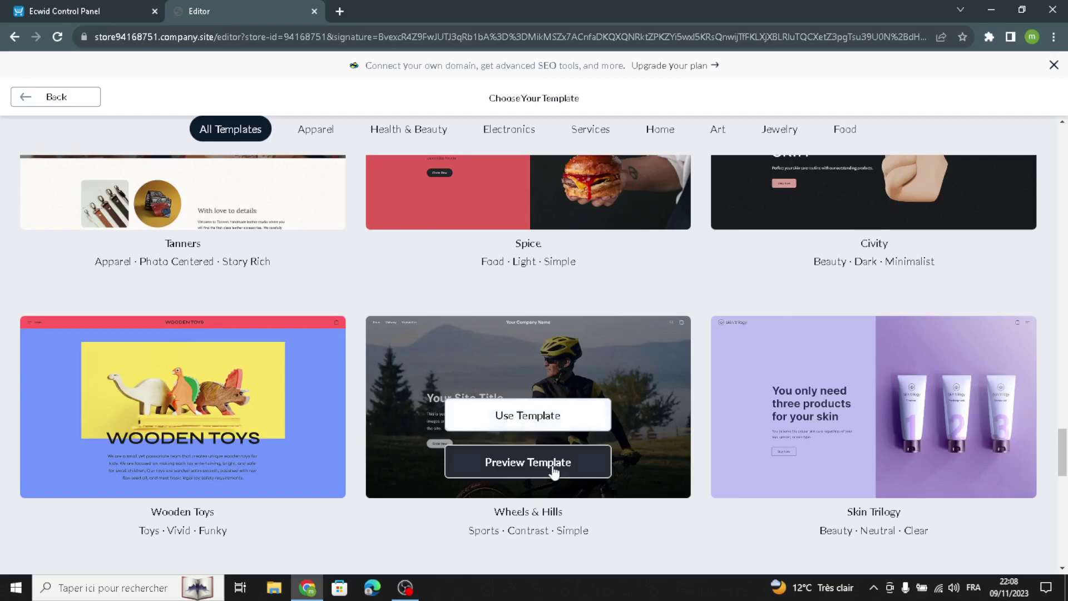
pyautogui.click(511, 415)
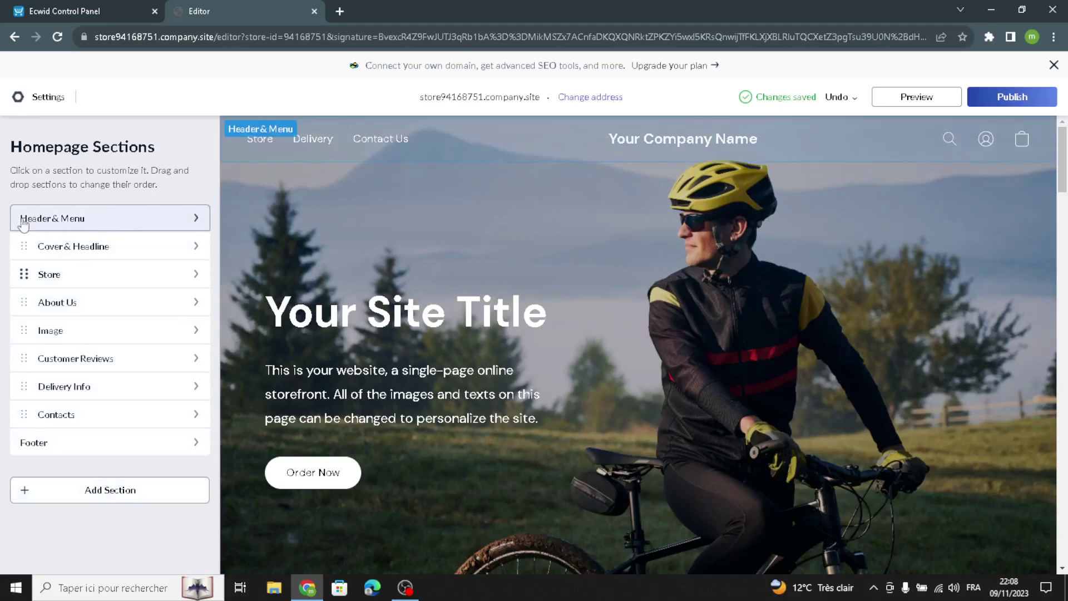
# Step: Replace the site logo text in the Header & Menu section with "SPORT MEMORABILIA"
pyautogui.click(61, 221)
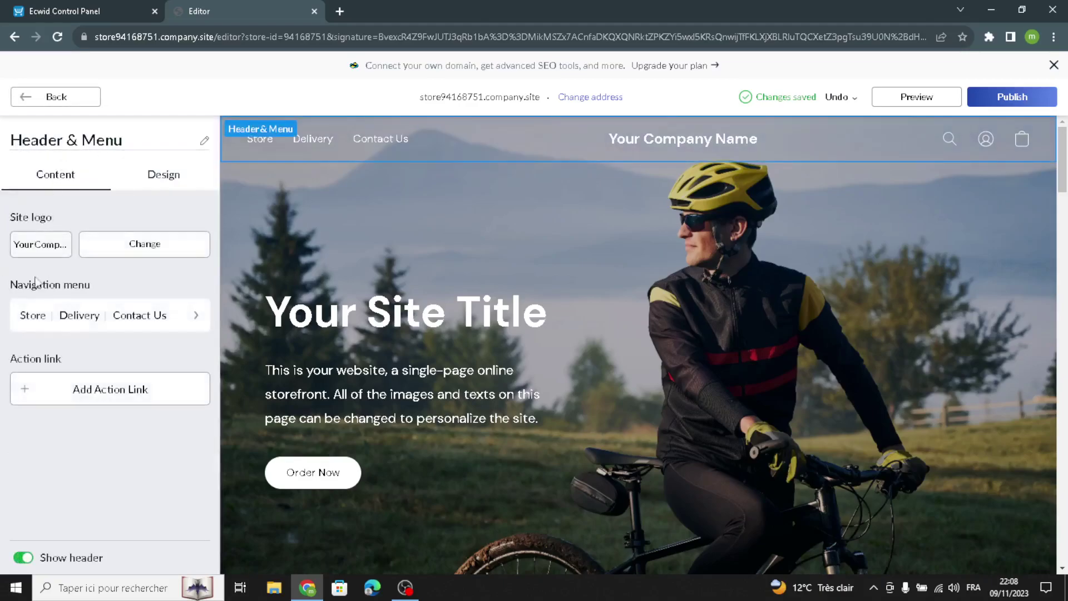
pyautogui.click(41, 245)
pyautogui.moveTo(105, 279); pyautogui.dragTo(3, 274)
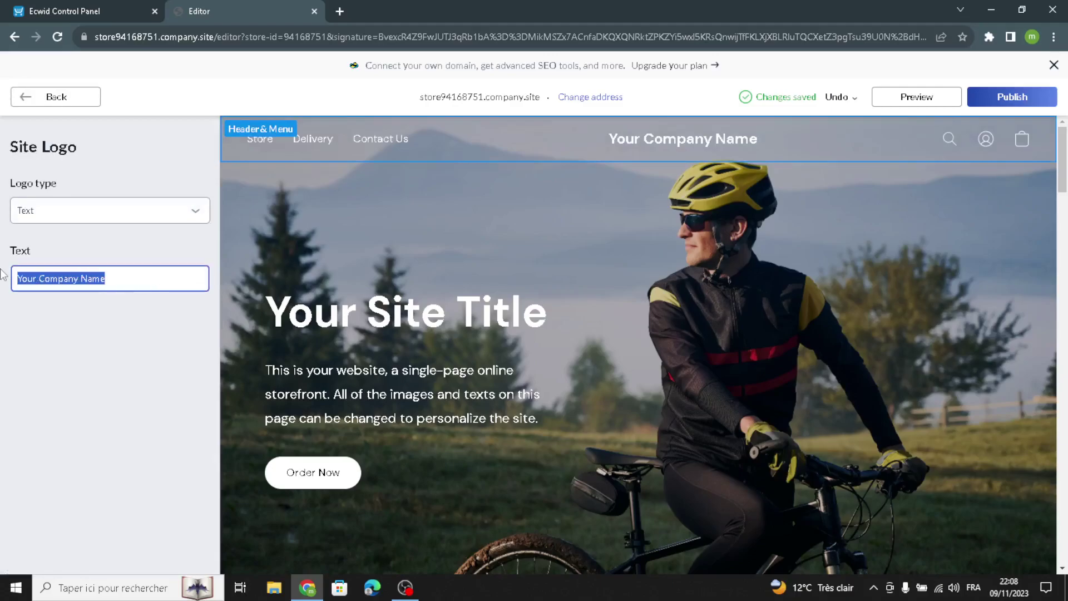
pyautogui.write('sp')
pyautogui.press('BackSpace')
pyautogui.press('BackSpace')
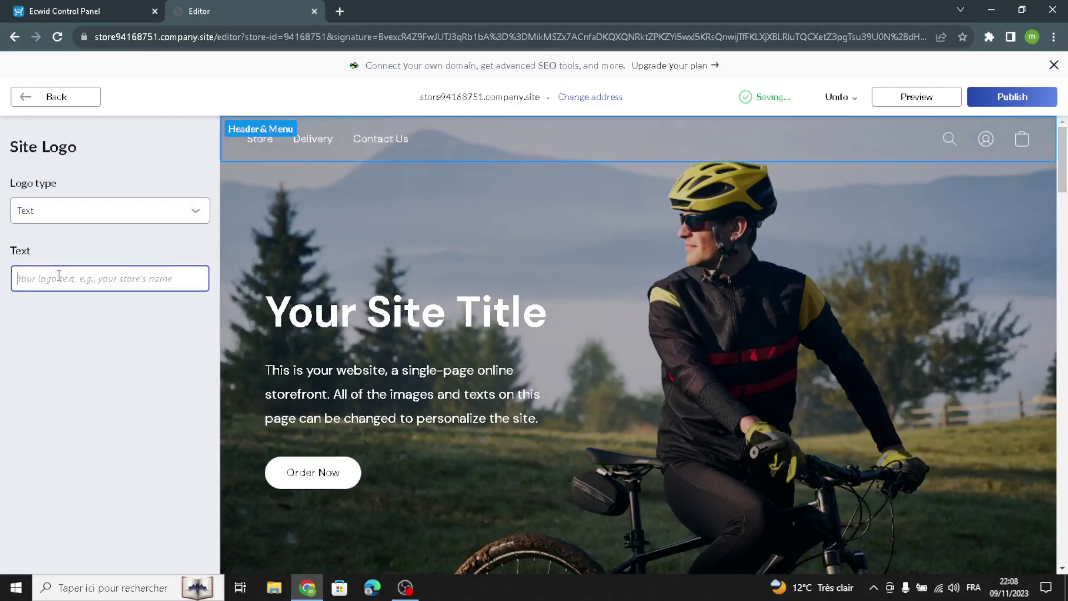
pyautogui.write('SPORT ')
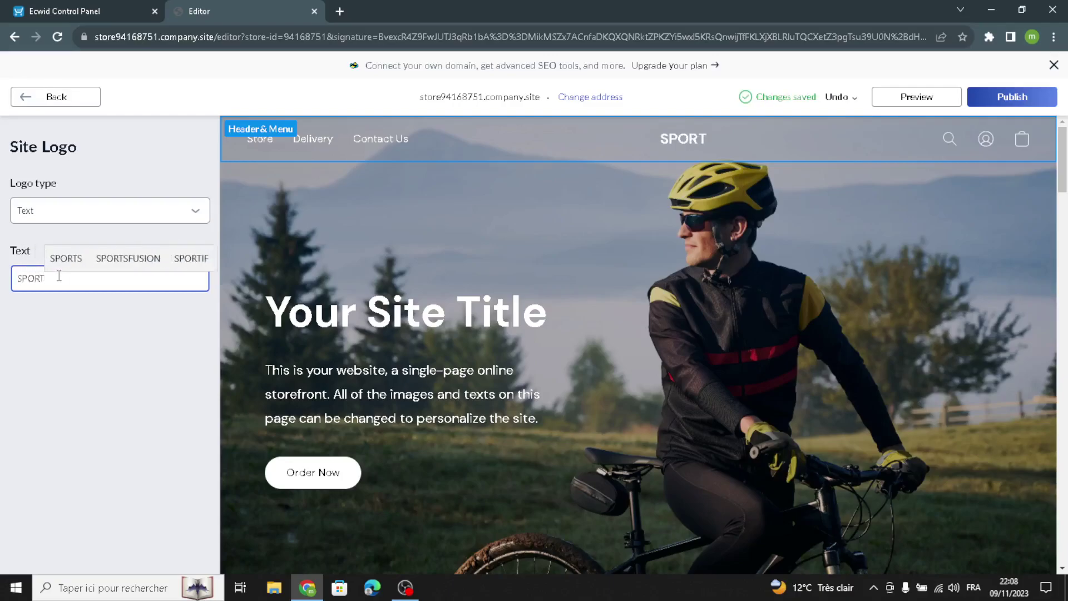
pyautogui.write('MEMOR')
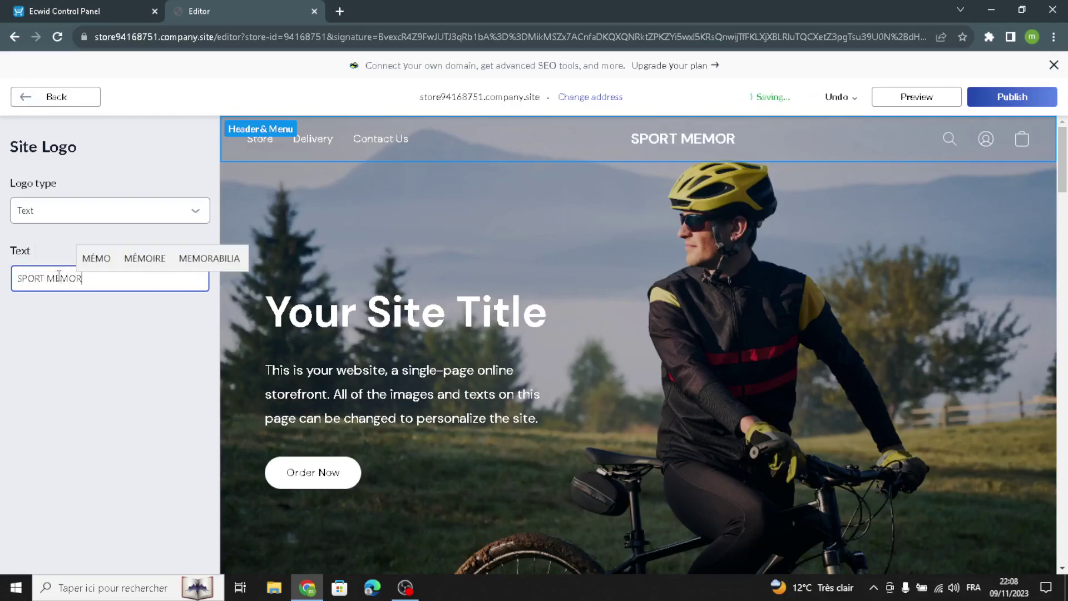
pyautogui.write('ABILIA')
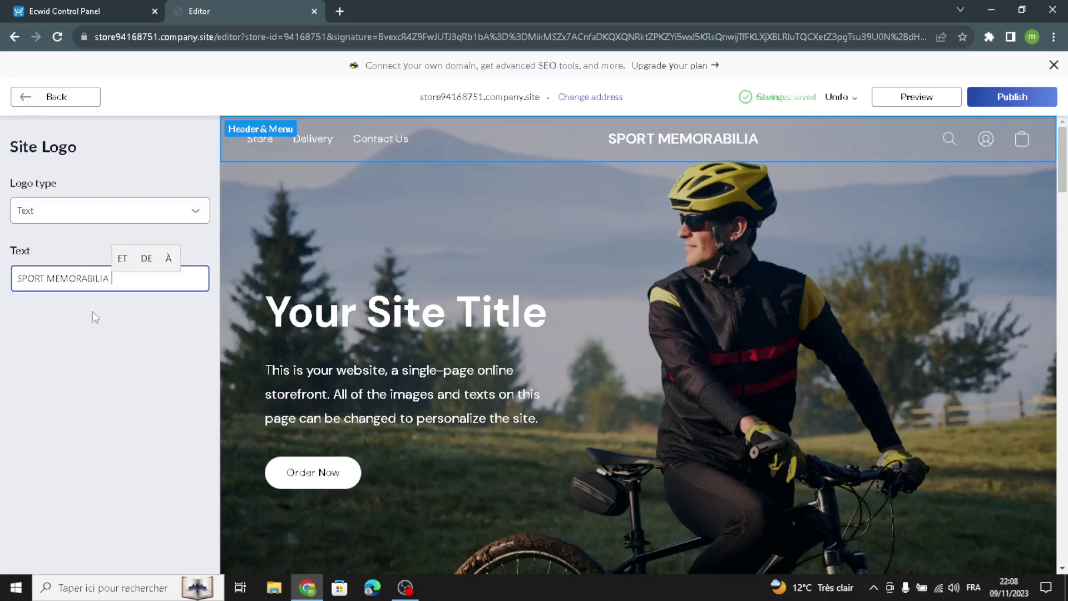
pyautogui.click(96, 106)
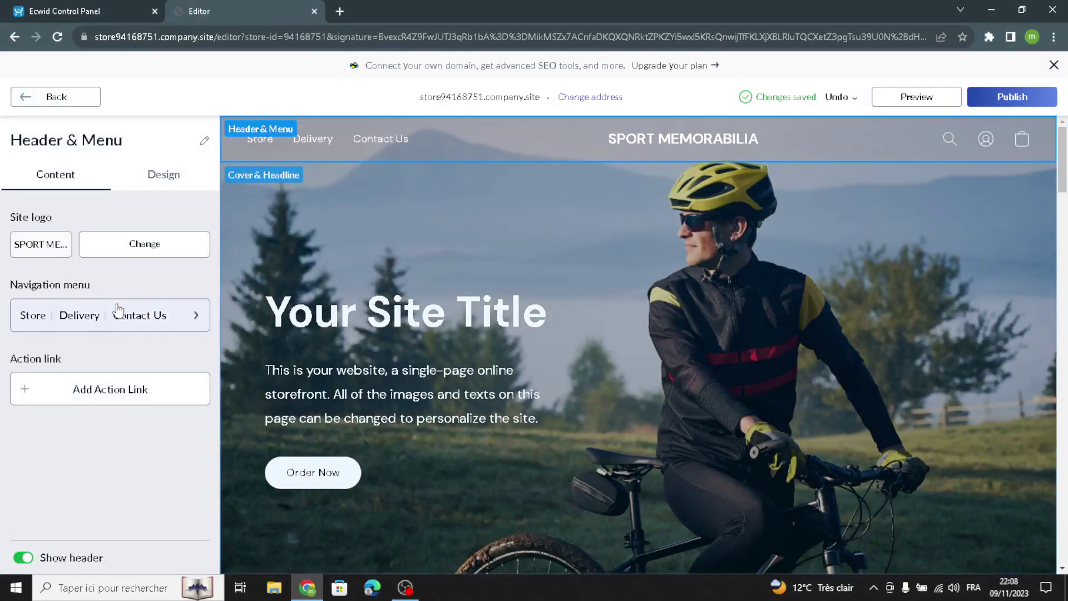
pyautogui.click(147, 315)
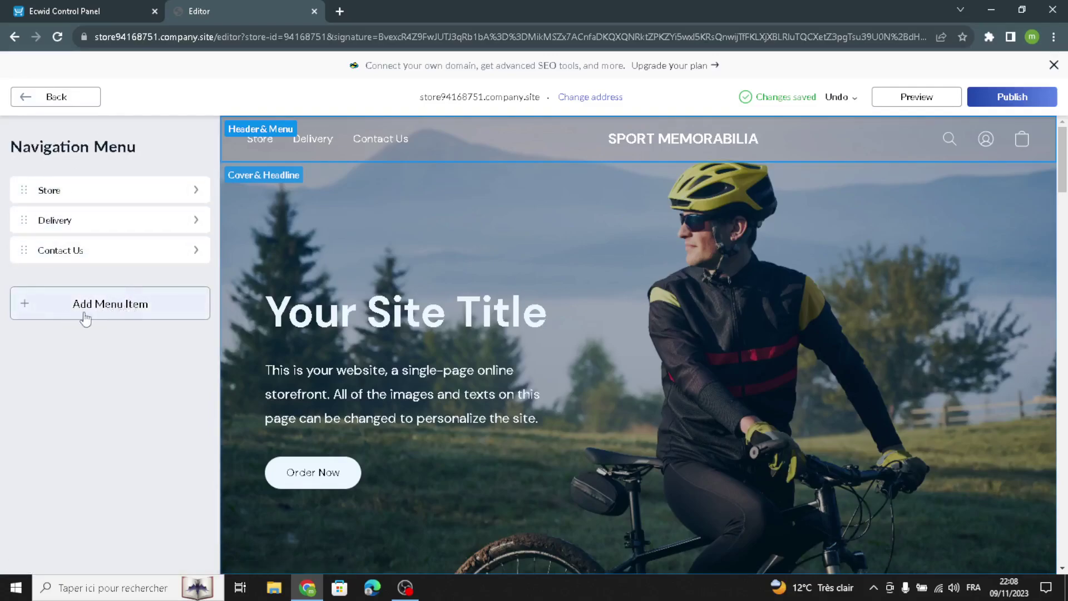
pyautogui.click(69, 105)
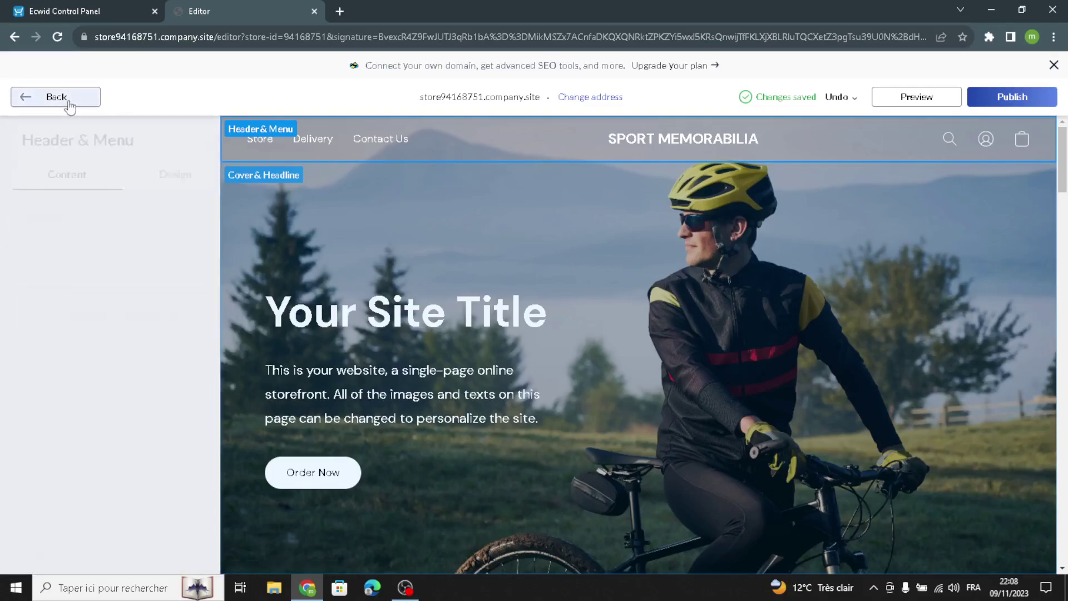
# Step: Set the header's site logo font to Alice and its size to 26
pyautogui.click(166, 177)
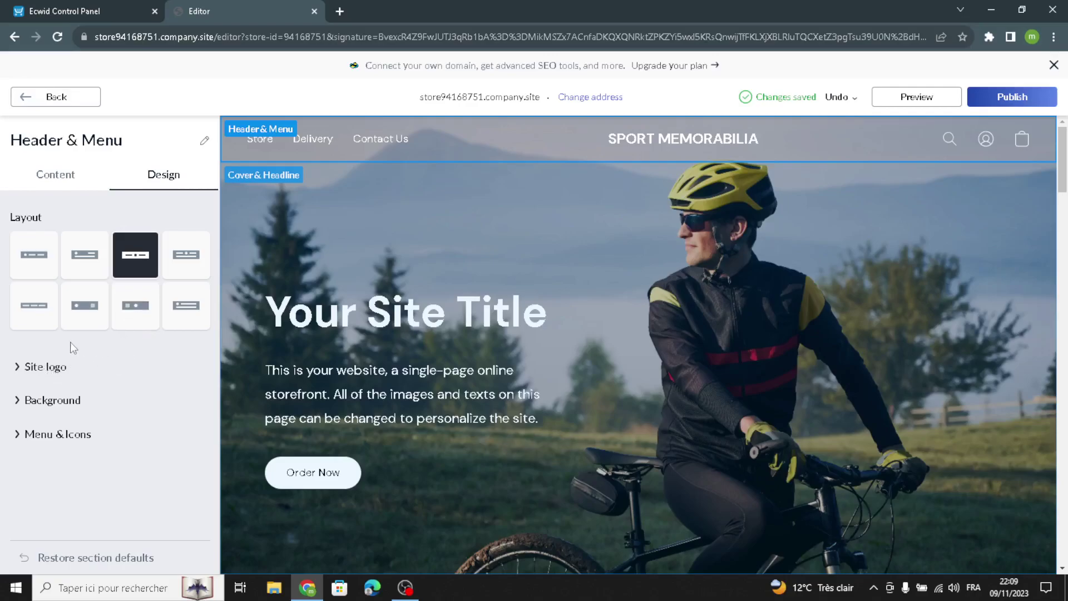
pyautogui.click(34, 369)
pyautogui.click(42, 436)
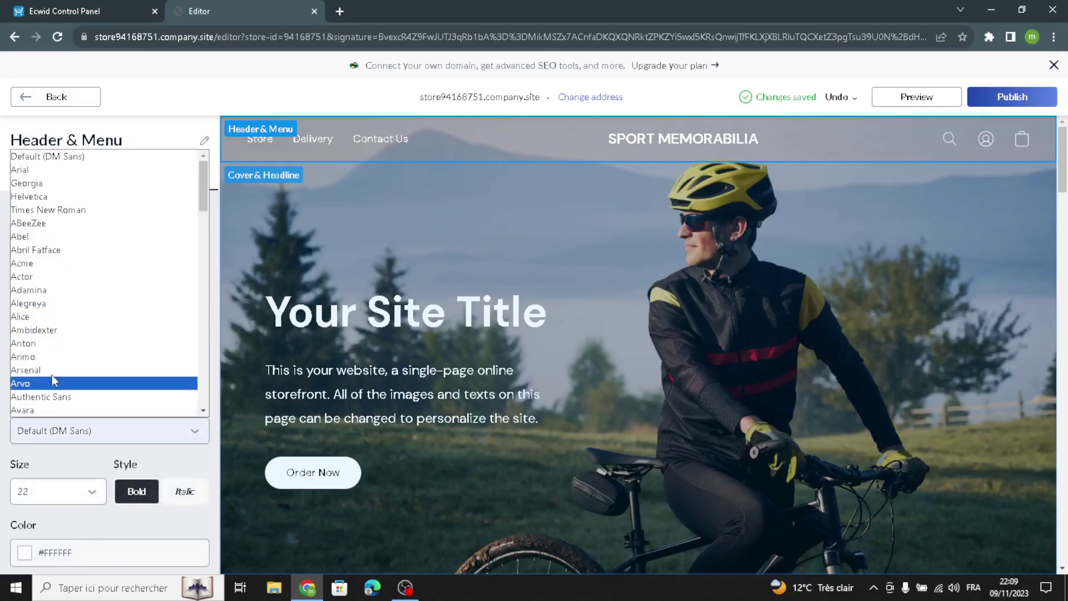
pyautogui.click(50, 313)
pyautogui.click(34, 490)
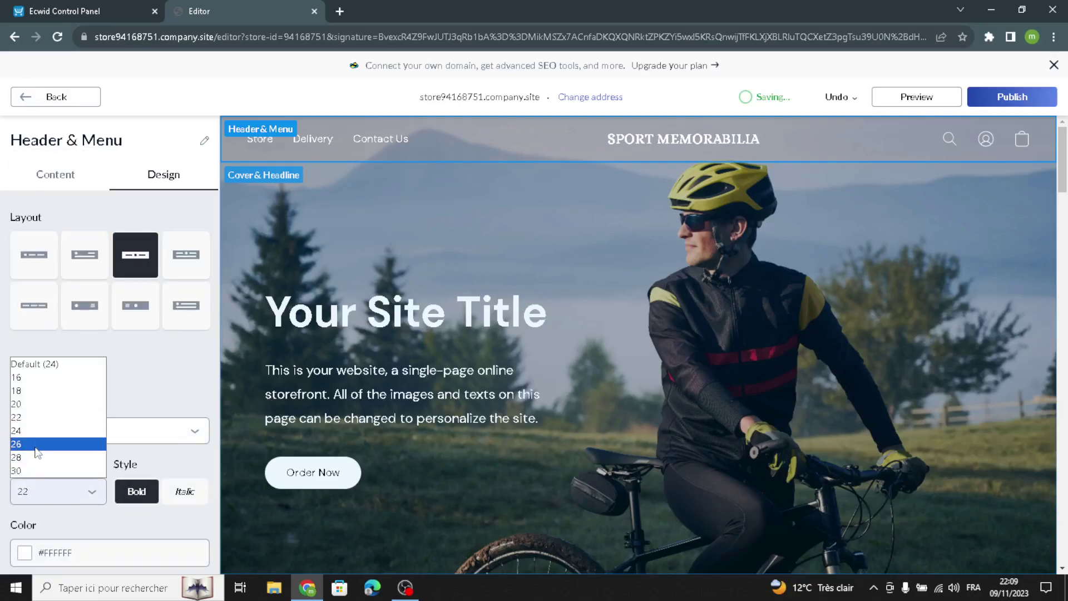
pyautogui.click(33, 443)
# Step: Change the site logo colour to the dark blue swatch #1F3D58 and add a frame outline around it
pyautogui.scroll(-1, 100, 505)
pyautogui.scroll(-1, 100, 505)
pyautogui.click(29, 420)
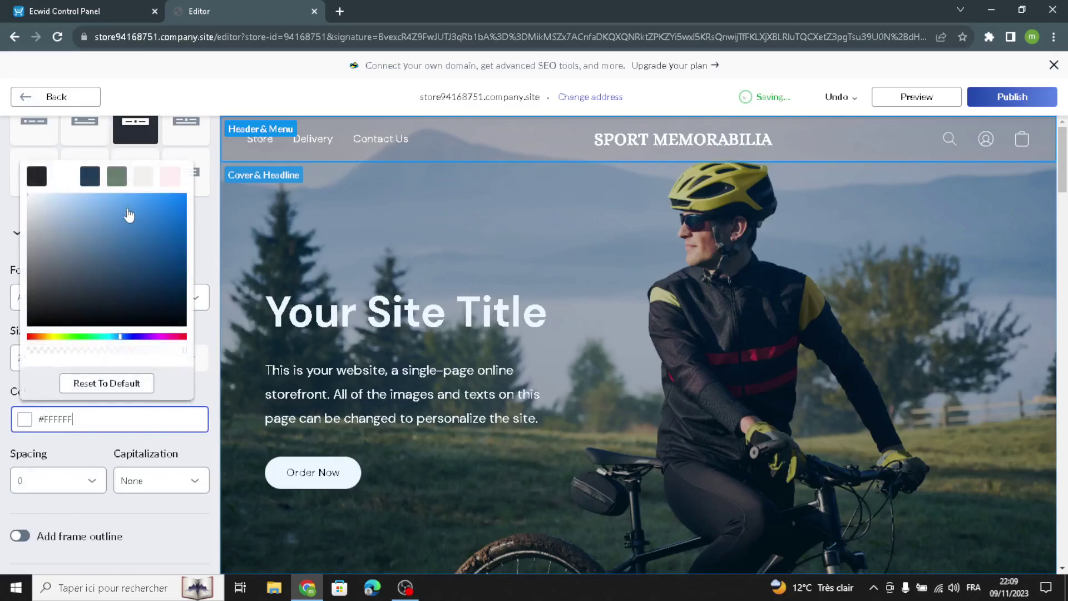
pyautogui.click(92, 175)
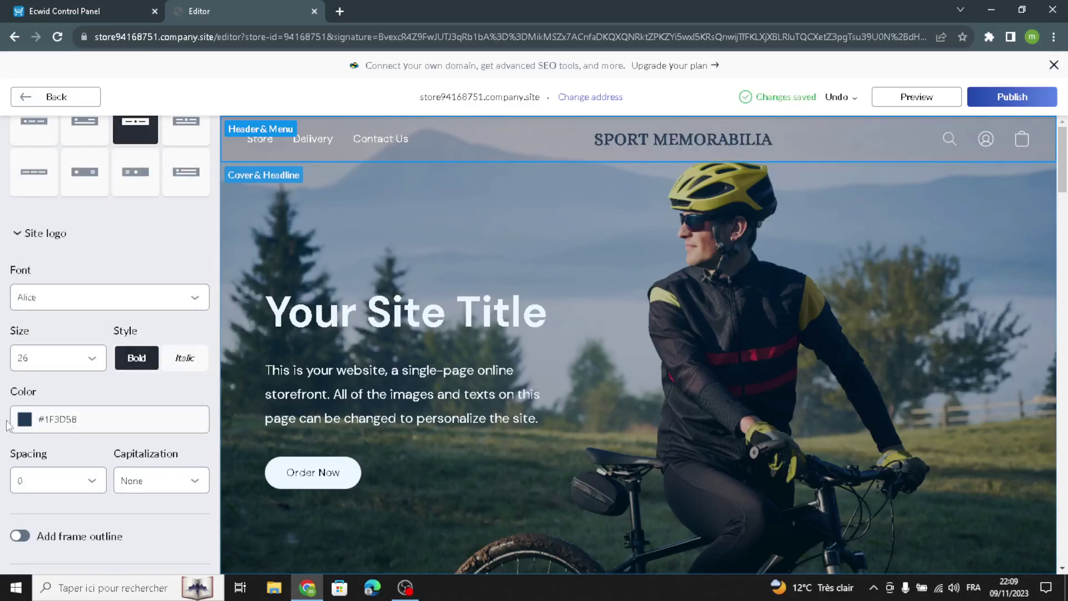
pyautogui.scroll(-3, 15, 428)
pyautogui.click(21, 369)
# Step: Try the Grayscale transparent style for the header background and restore the Transparent style
pyautogui.scroll(-1, 47, 469)
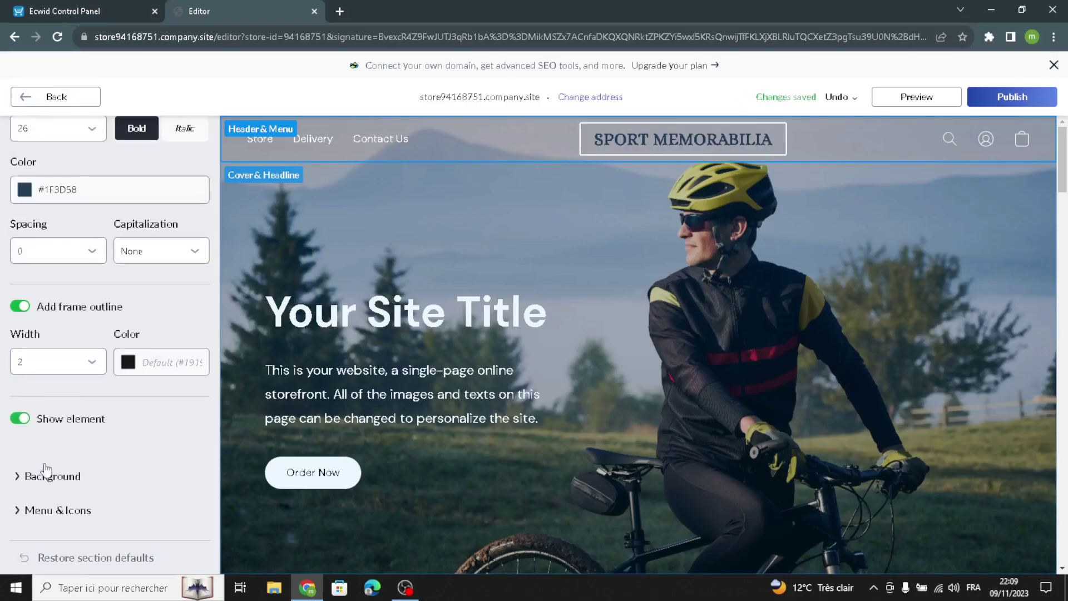
pyautogui.click(25, 478)
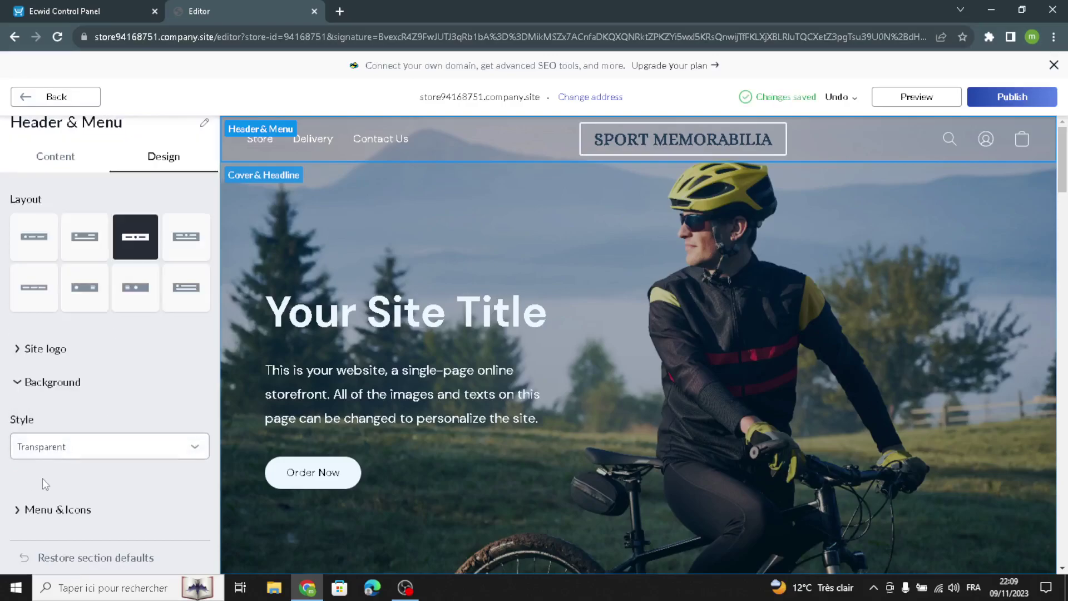
pyautogui.click(69, 448)
pyautogui.click(54, 493)
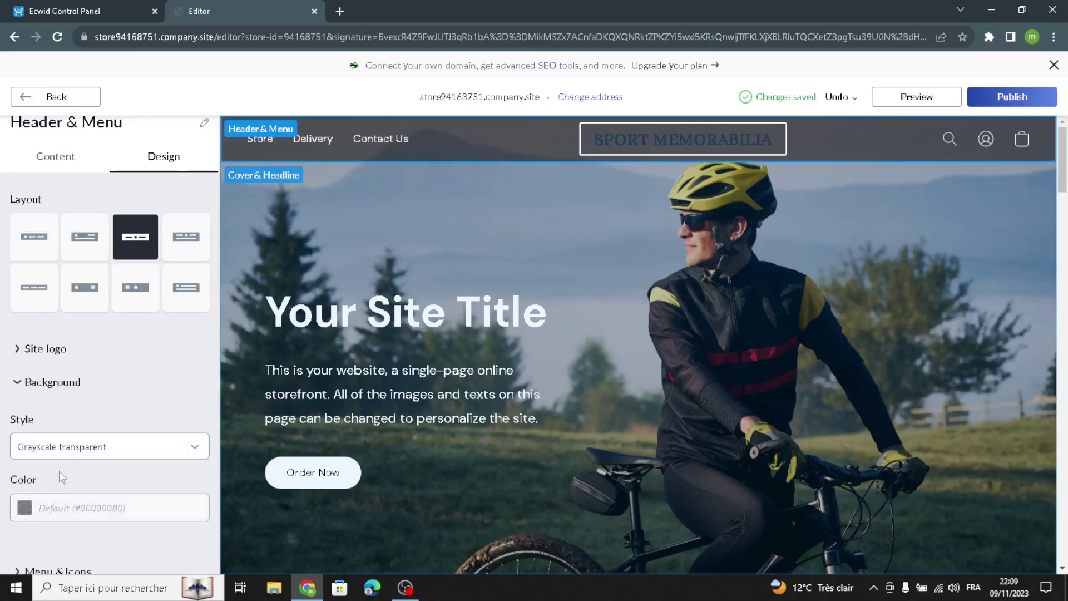
pyautogui.click(48, 446)
pyautogui.click(33, 479)
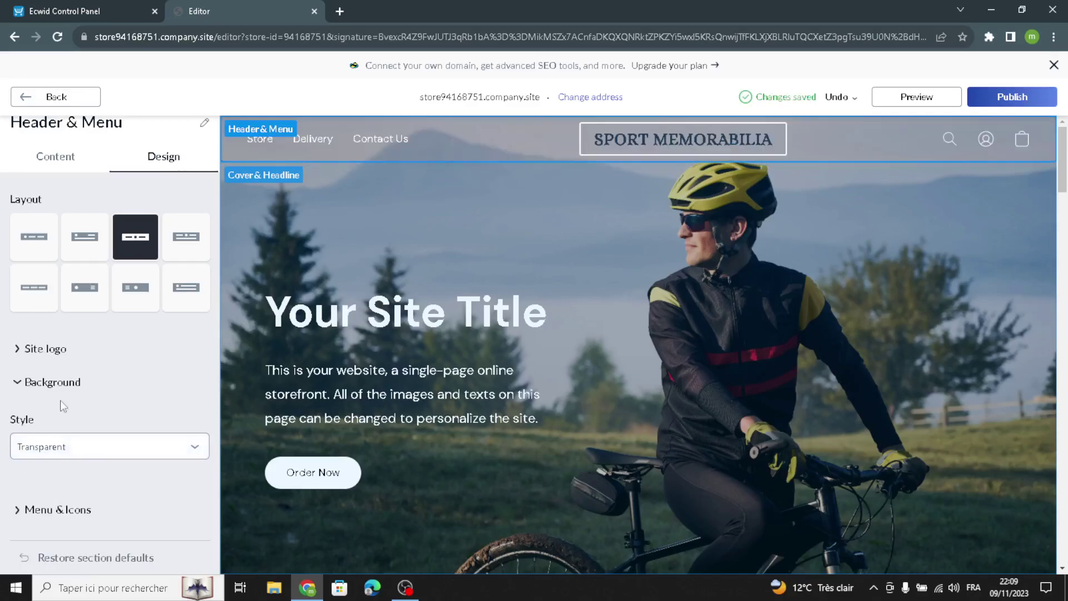
# Step: Replace the description in the Cover & Headline section with "Welcome to our site for sport memorabilia business."
pyautogui.scroll(1, 57, 411)
pyautogui.click(66, 106)
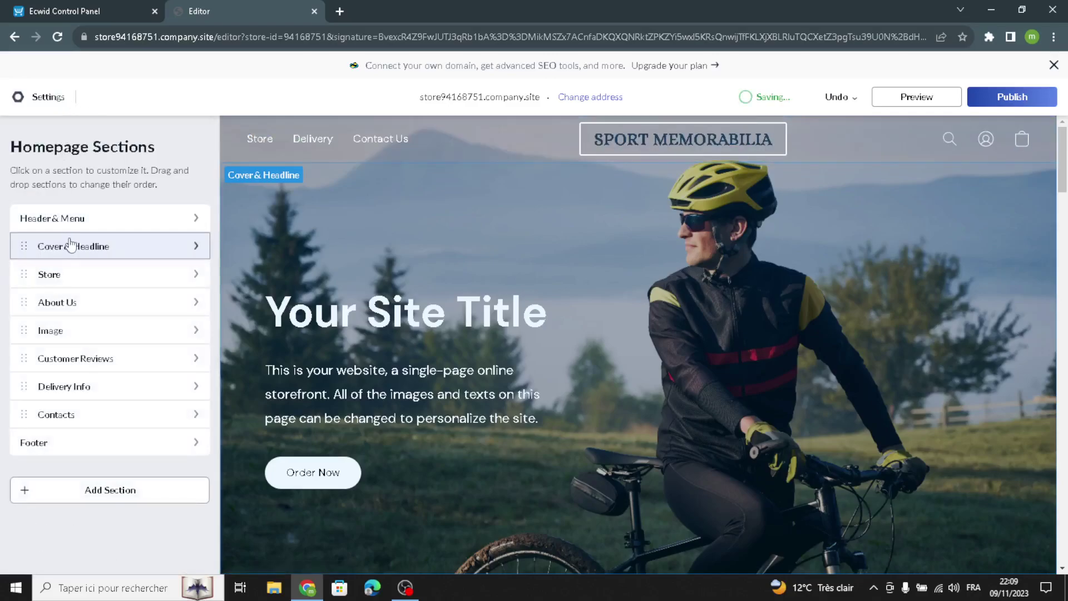
pyautogui.click(62, 246)
pyautogui.click(62, 246)
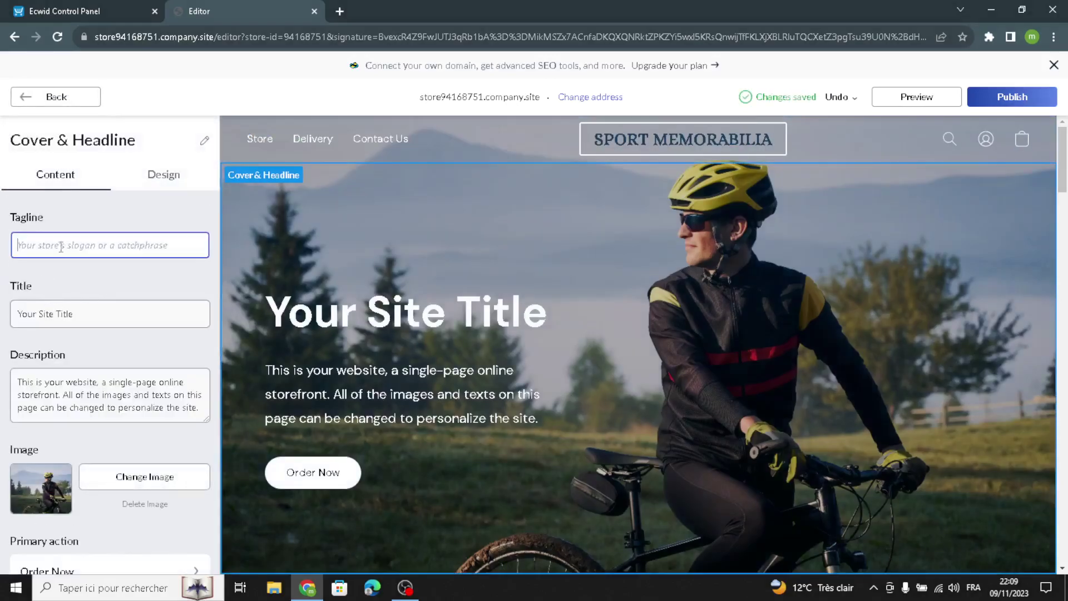
pyautogui.press('Tab')
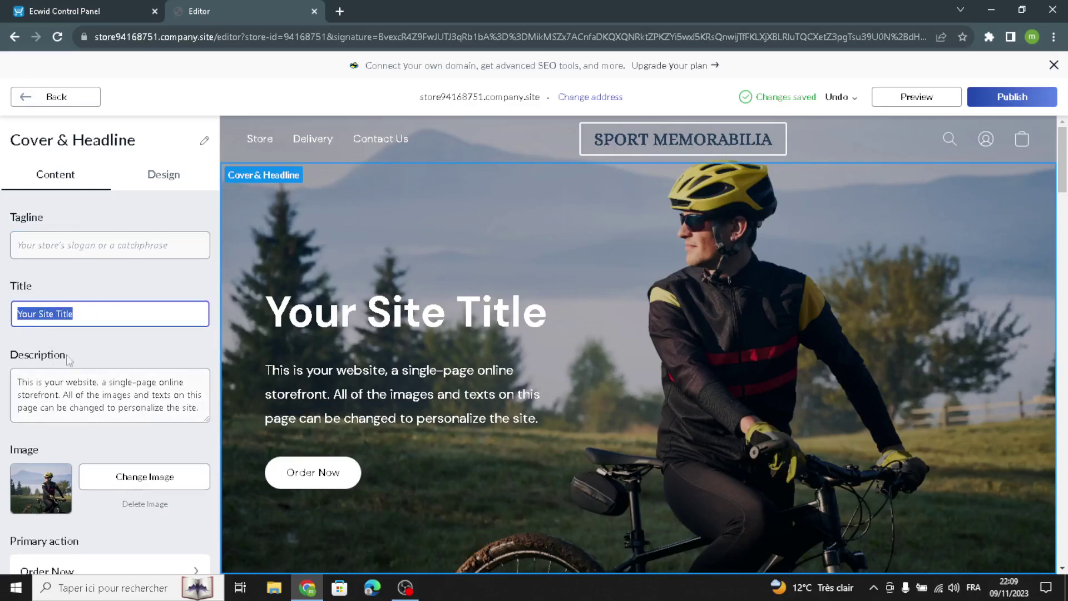
pyautogui.press('Tab')
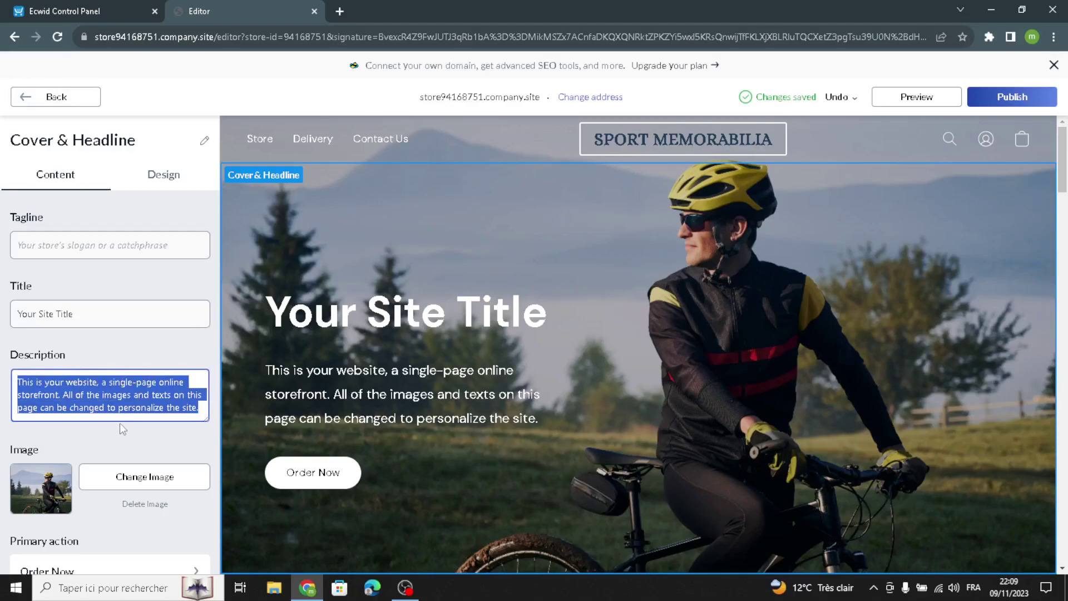
pyautogui.write('W')
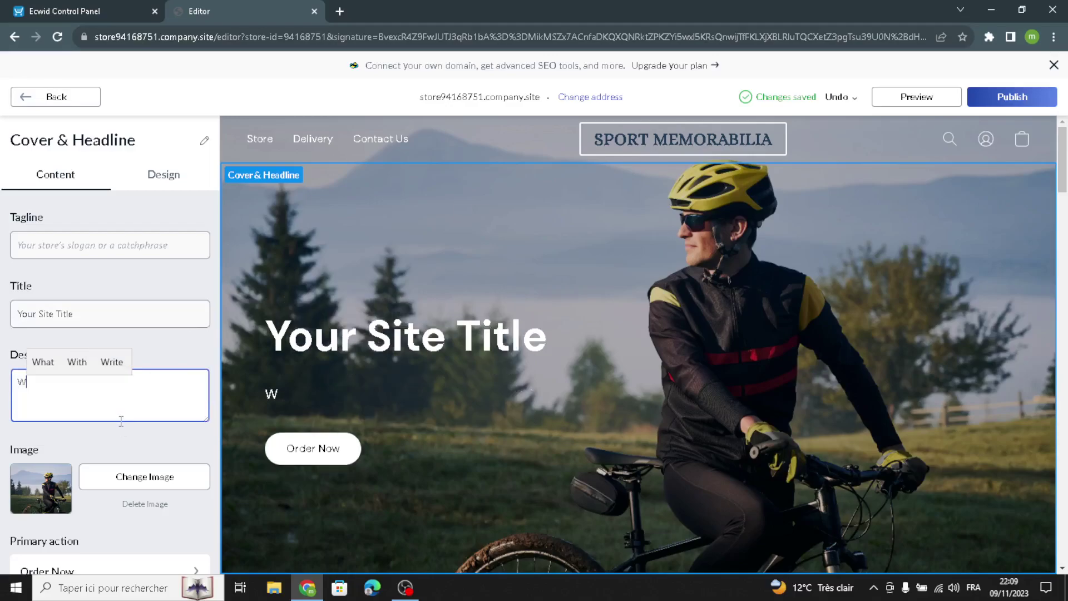
pyautogui.write('elcome to ou')
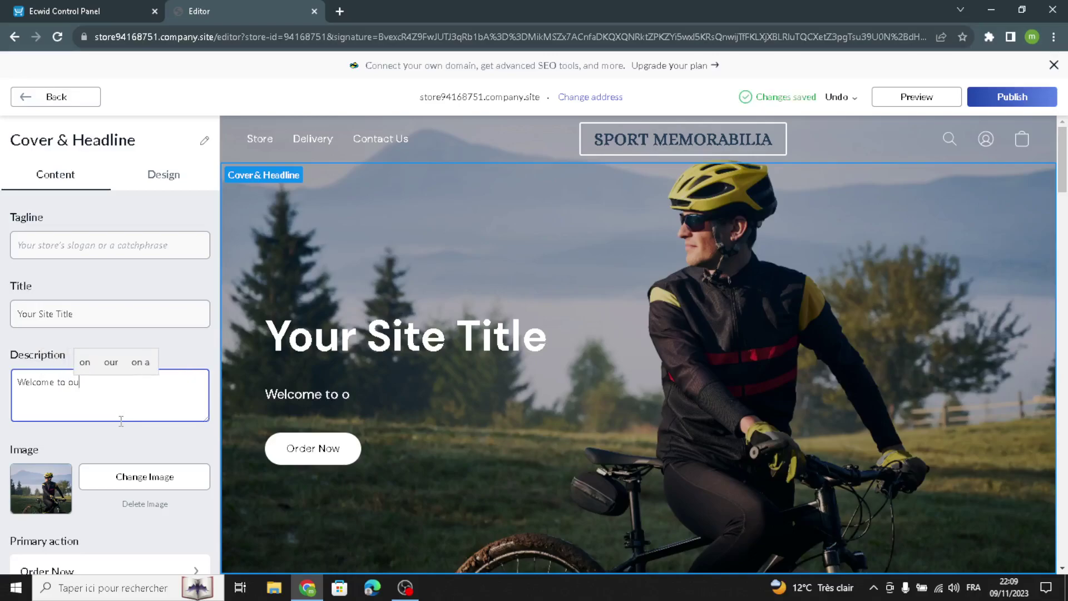
pyautogui.write('r site f')
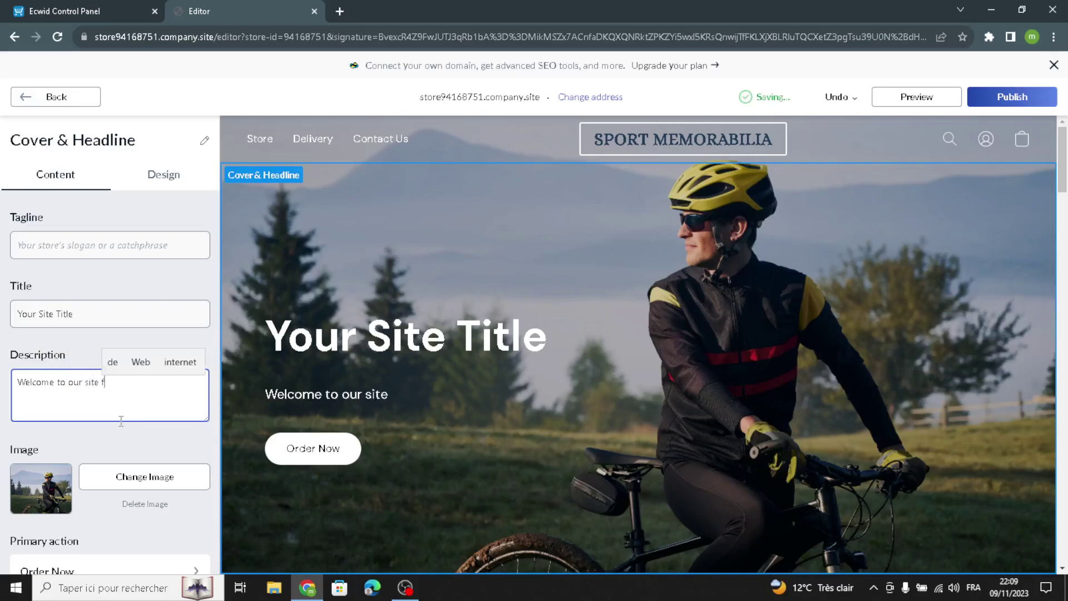
pyautogui.write('or sport')
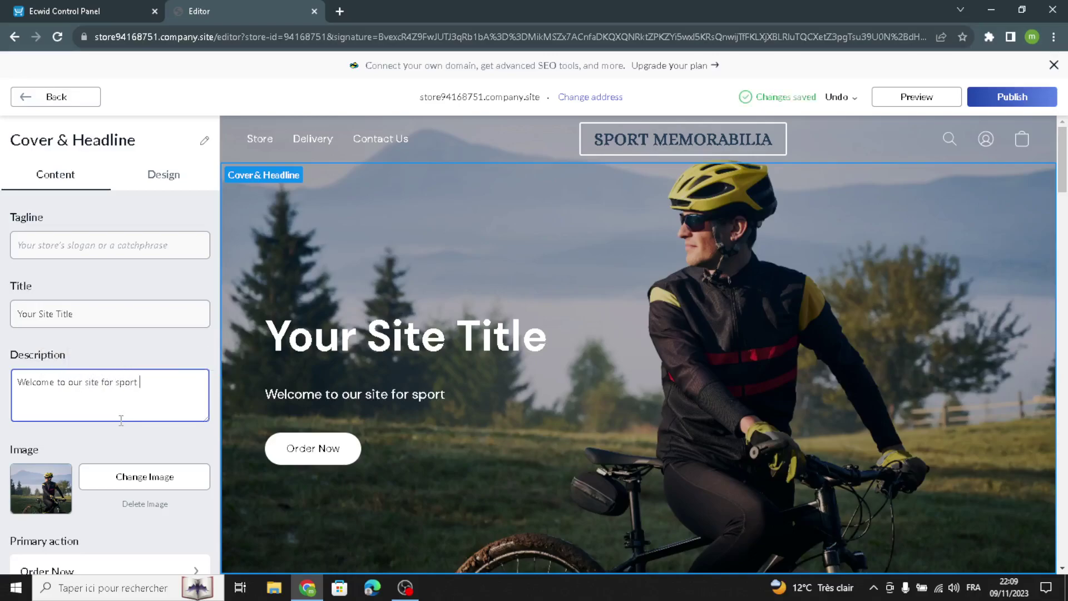
pyautogui.write(' memo')
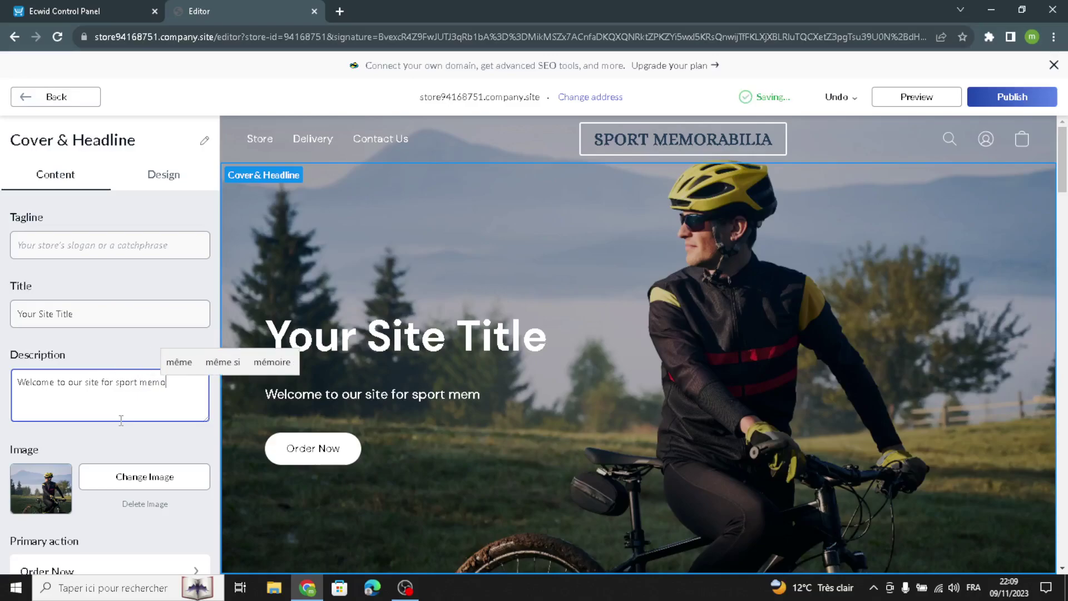
pyautogui.write('rabi')
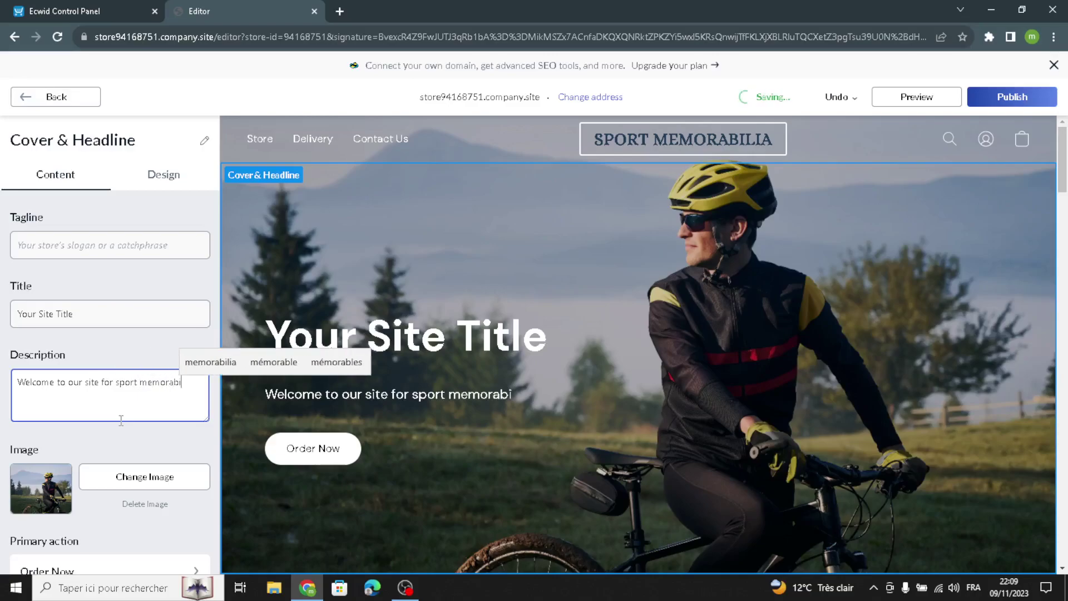
pyautogui.write('lia business')
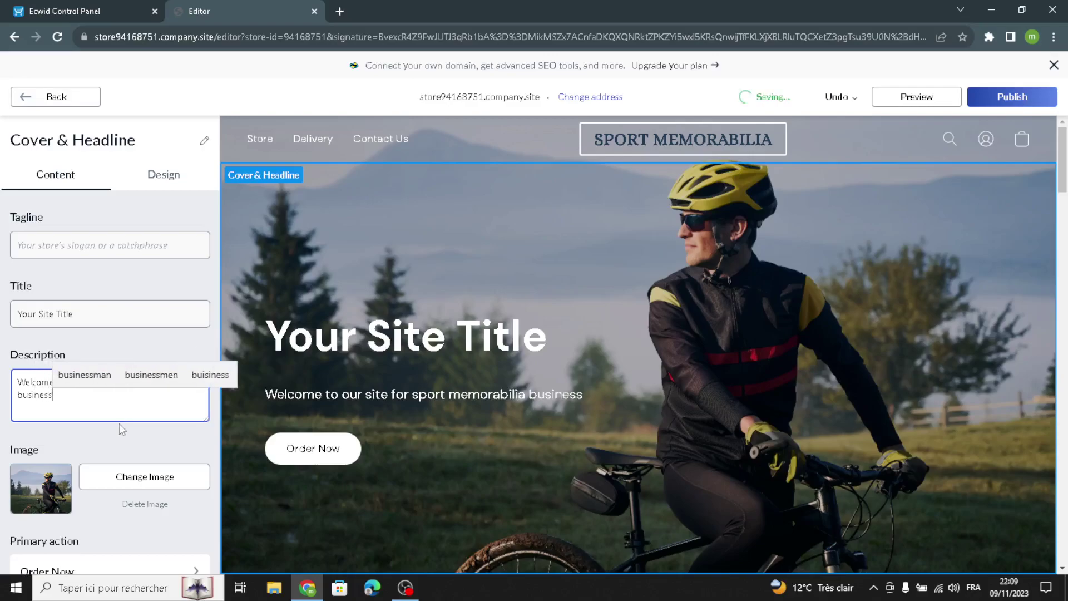
pyautogui.write('.')
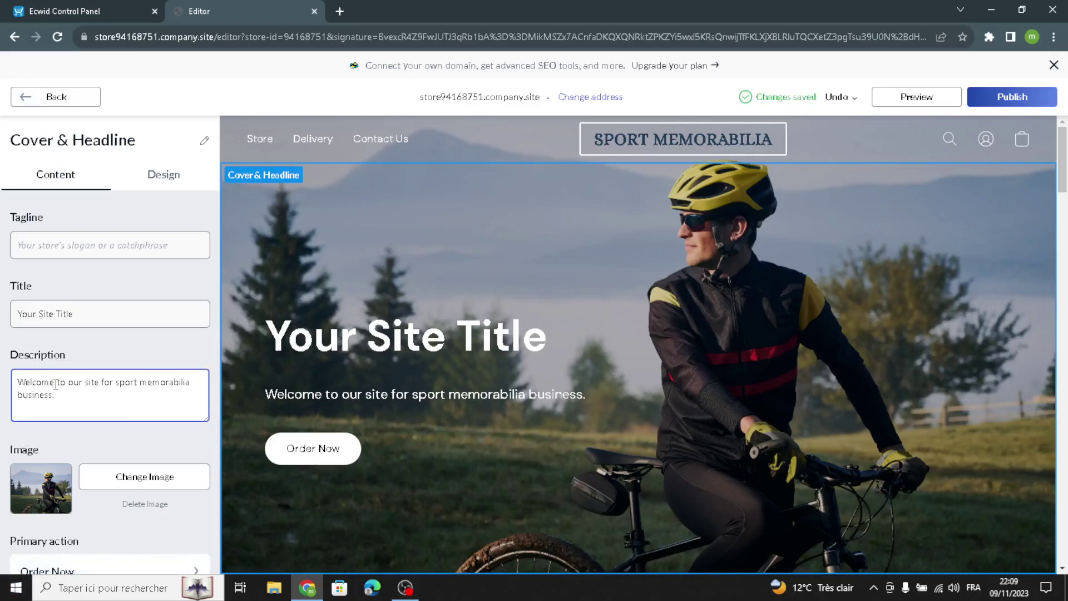
pyautogui.tripleClick(65, 389)
pyautogui.click(61, 399)
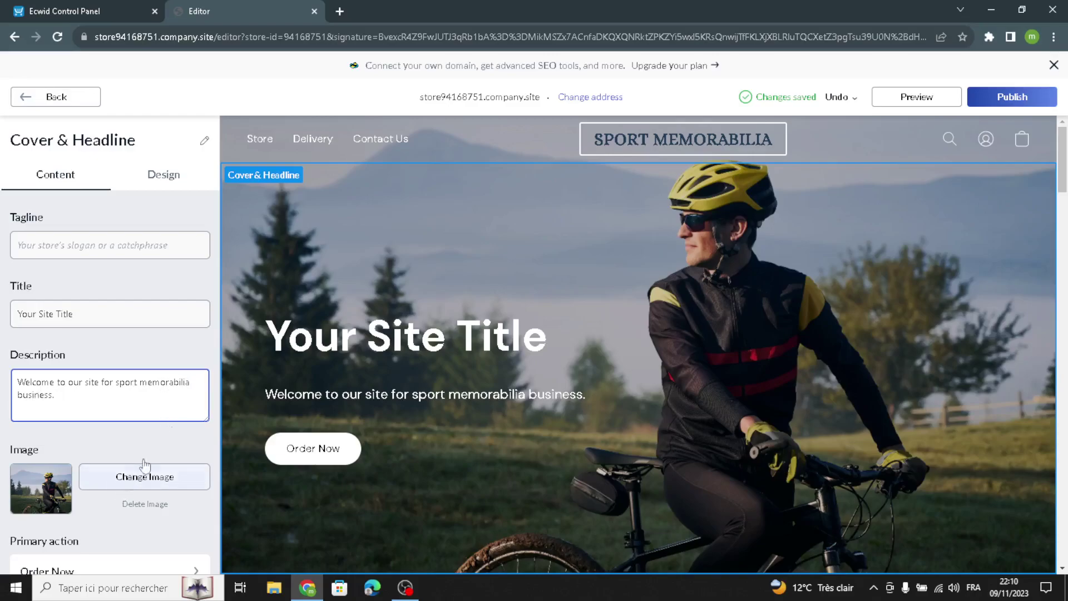
# Step: Search Google Images for "sport memorabilia" in a new browser tab
pyautogui.click(338, 11)
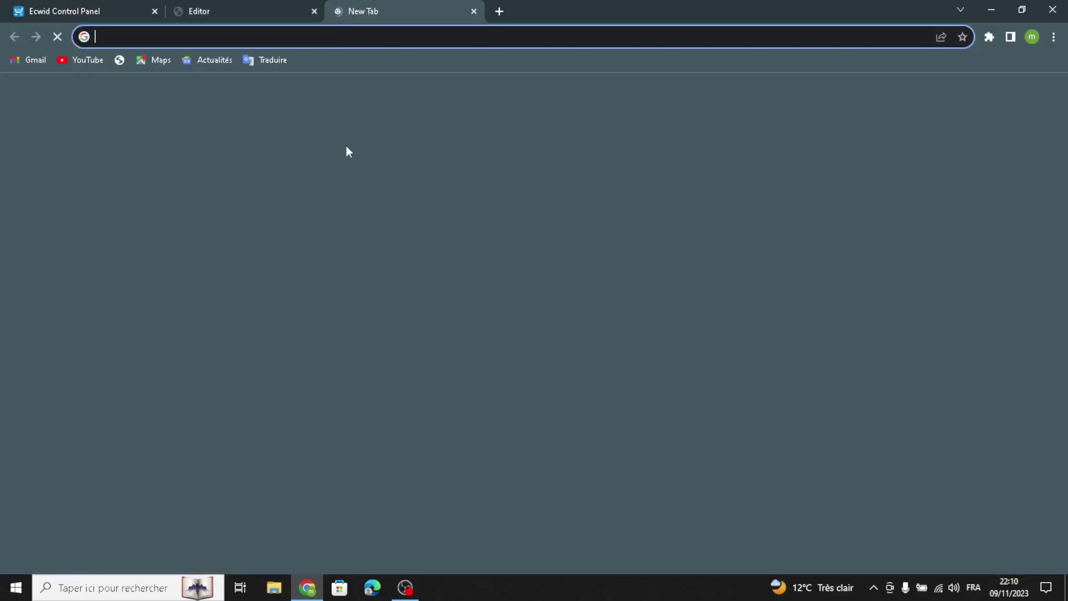
pyautogui.click(245, 11)
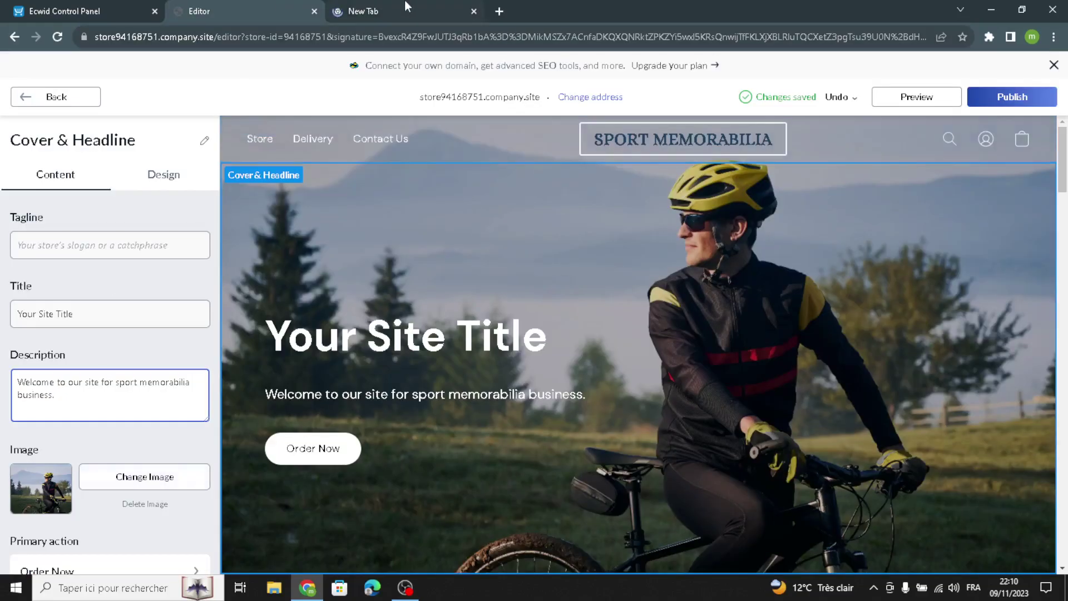
pyautogui.hotkey('ctrl', 'Tab')
pyautogui.write('sport')
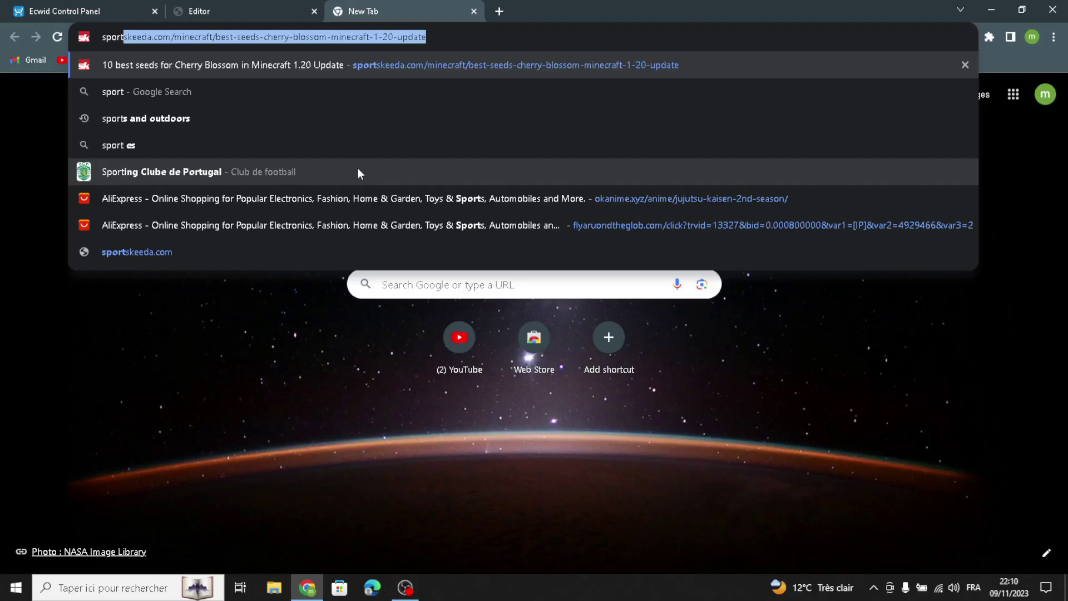
pyautogui.press('BackSpace')
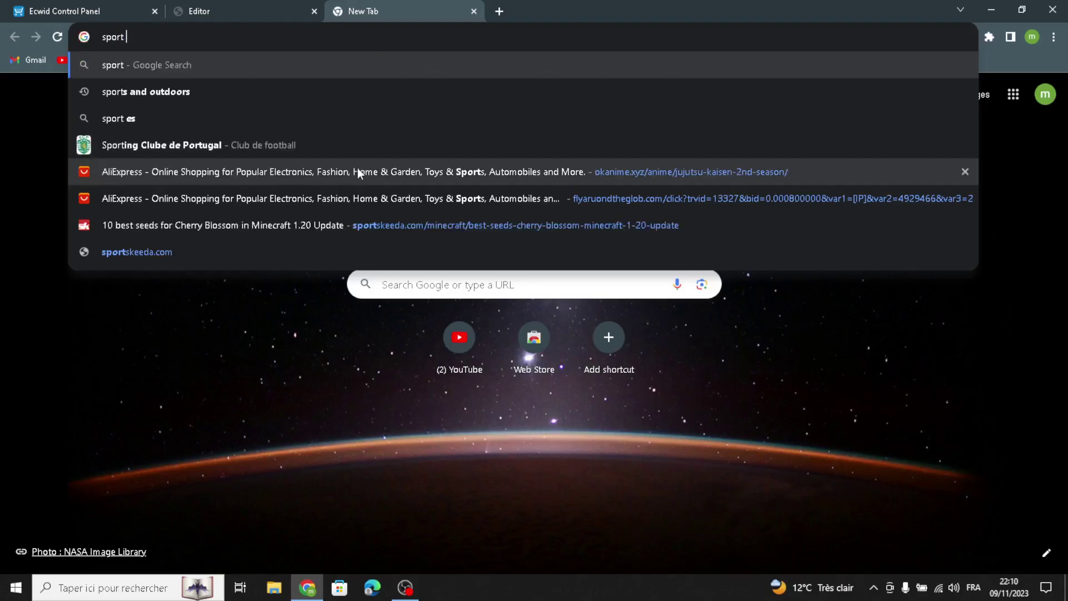
pyautogui.write('memo')
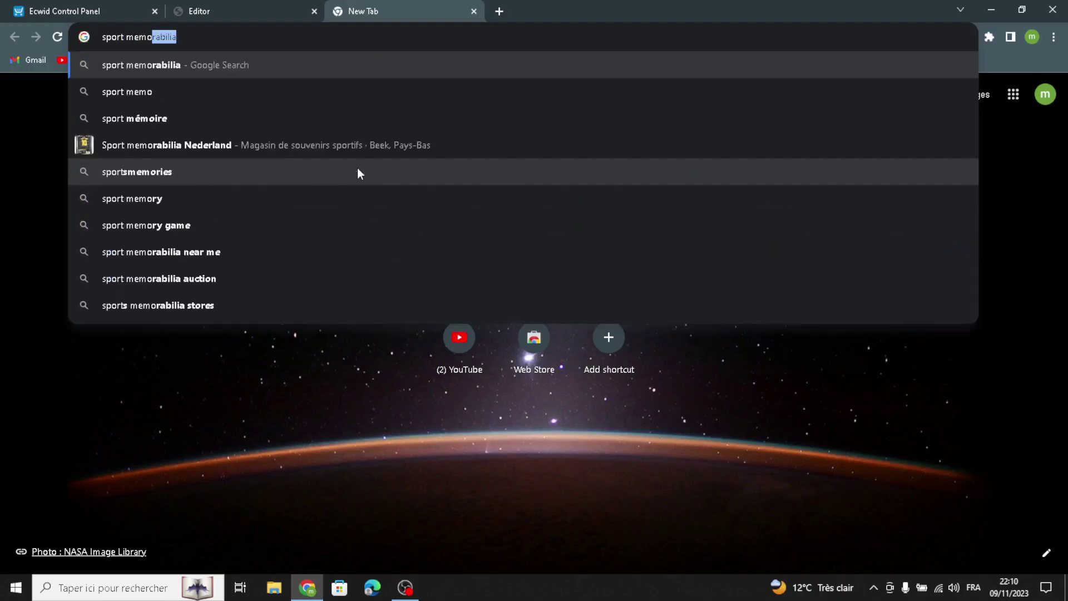
pyautogui.click(366, 63)
pyautogui.click(220, 128)
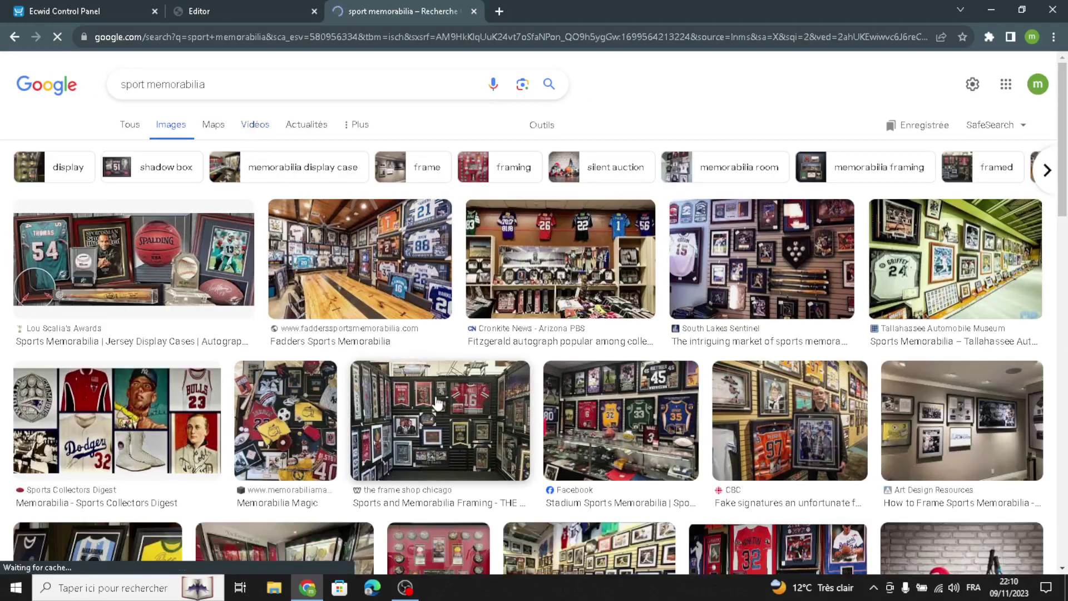
# Step: Browse the sport memorabilia image results for a picture suited to the store's cover
pyautogui.scroll(-3, 438, 405)
pyautogui.scroll(-6, 438, 404)
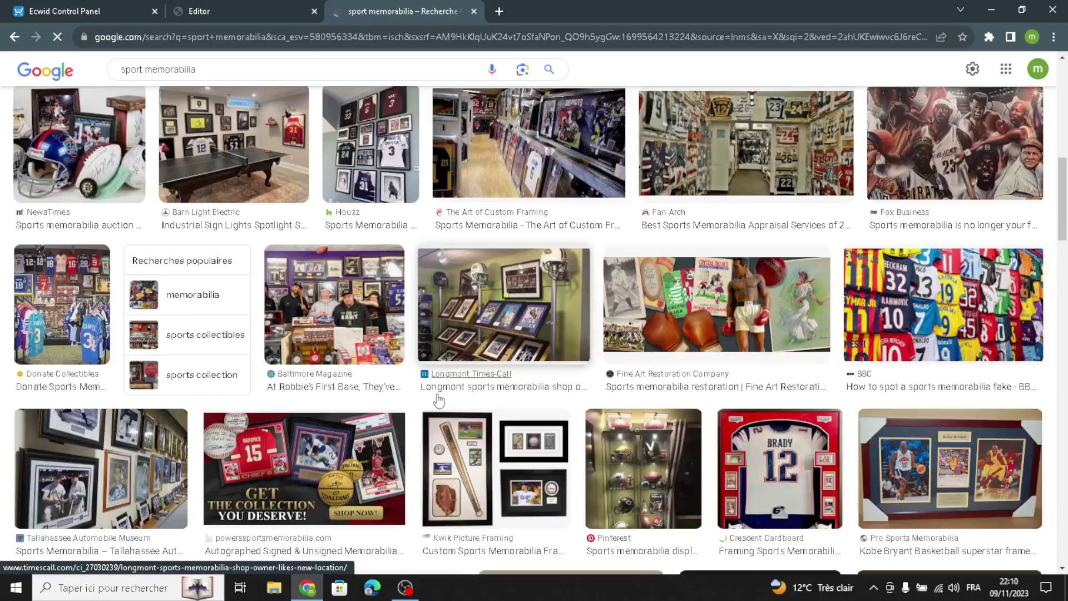
pyautogui.scroll(-3, 439, 410)
pyautogui.scroll(1, 439, 410)
pyautogui.scroll(2, 438, 409)
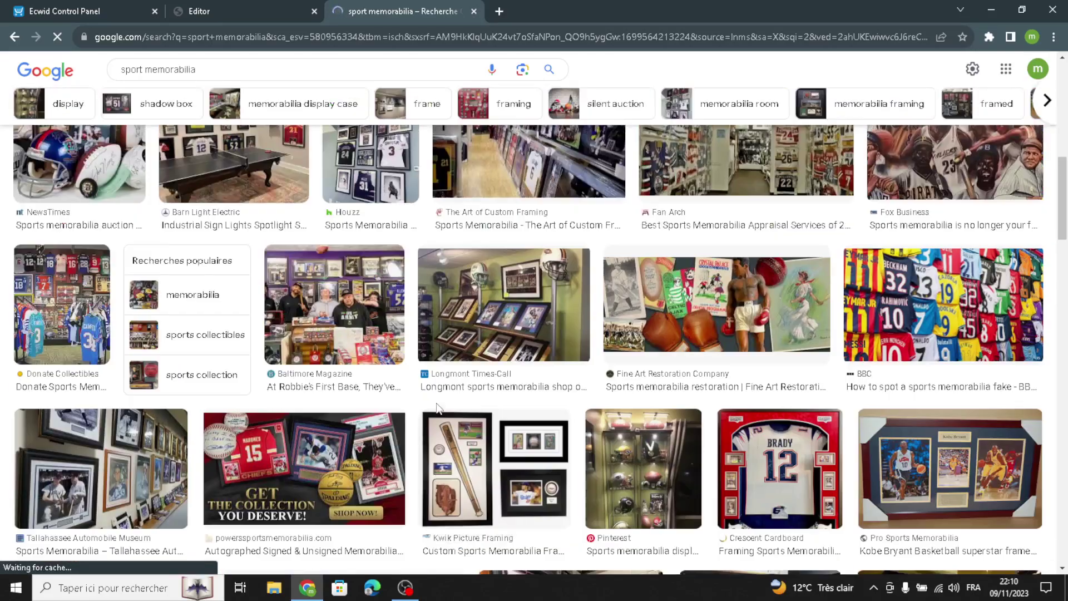
pyautogui.scroll(2, 438, 411)
pyautogui.scroll(-8, 438, 410)
pyautogui.scroll(1, 432, 412)
pyautogui.scroll(-1, 433, 414)
pyautogui.scroll(-5, 434, 417)
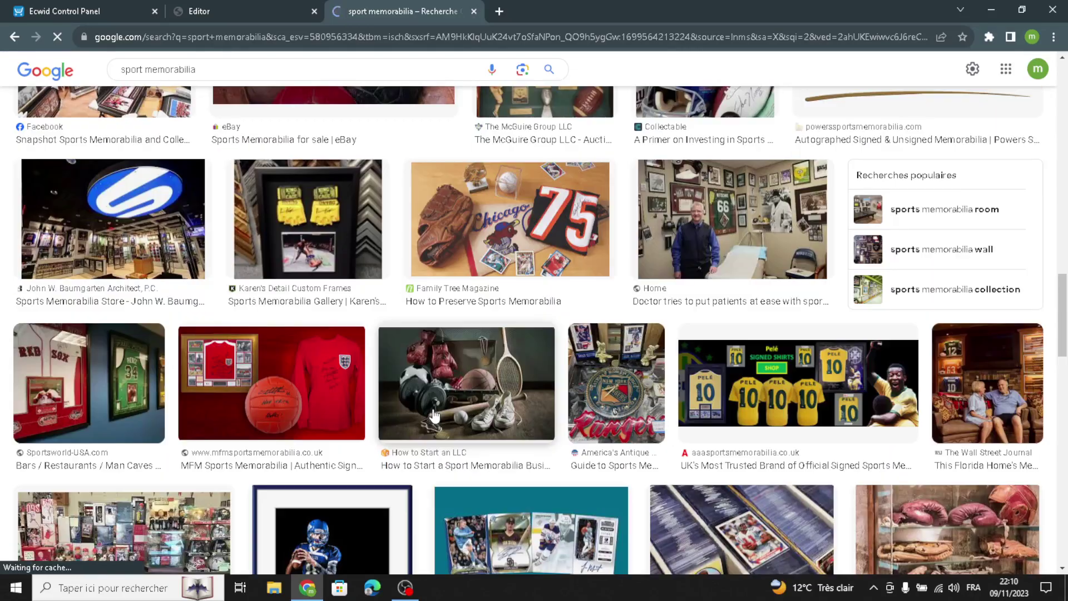
pyautogui.scroll(-1, 434, 416)
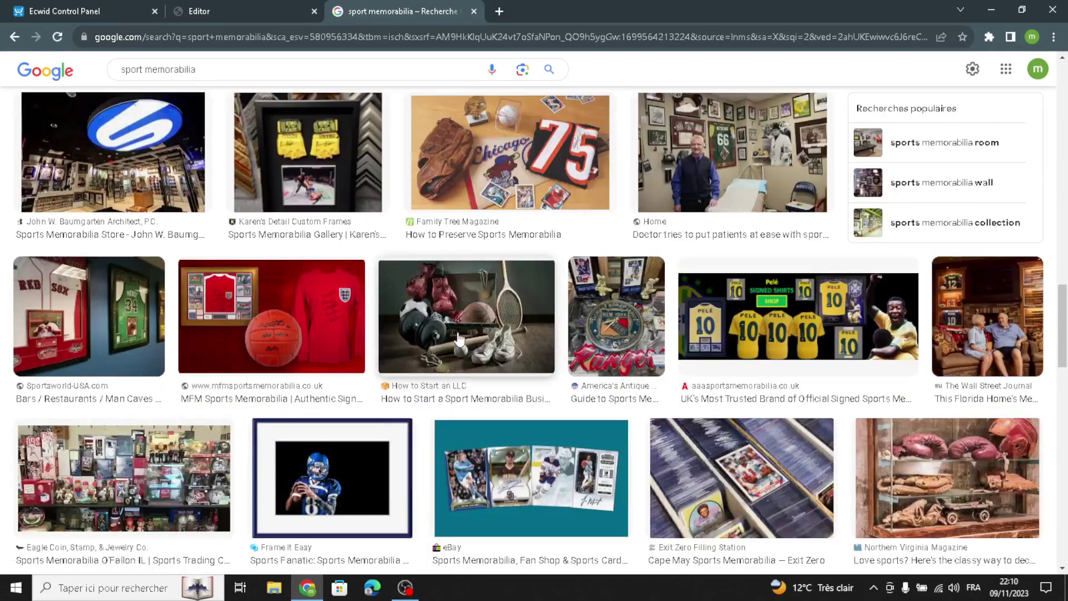
pyautogui.scroll(1, 458, 338)
pyautogui.scroll(-5, 458, 338)
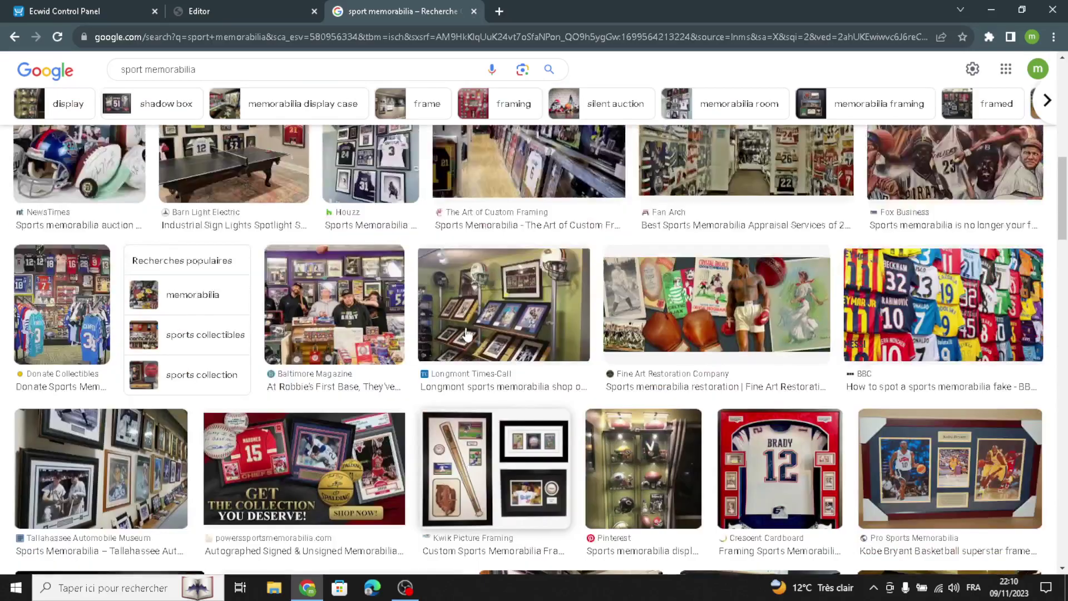
pyautogui.scroll(2, 668, 312)
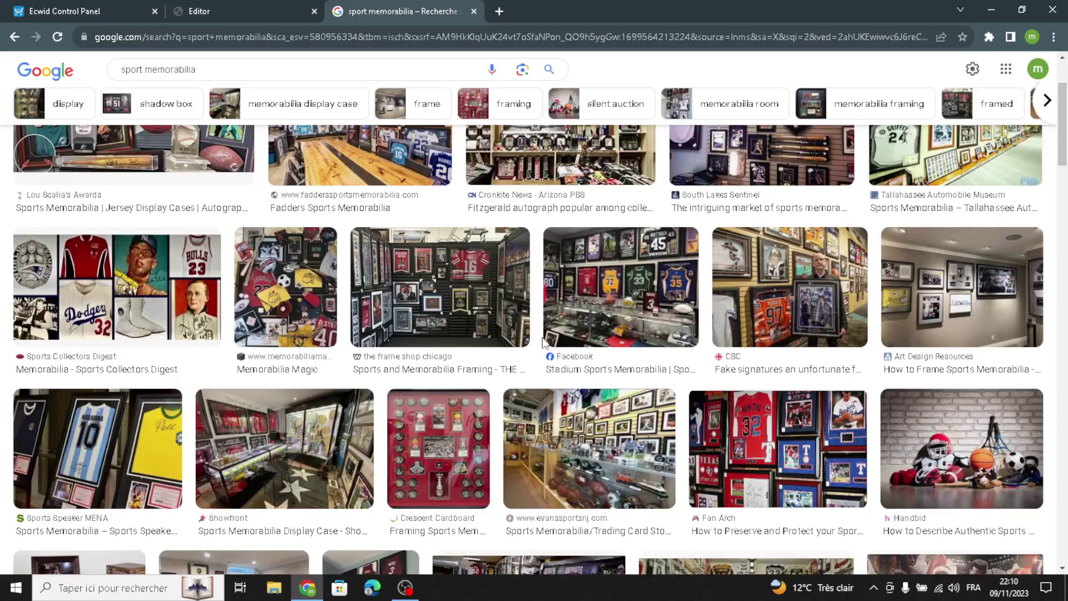
# Step: Save the Handbid picture of sports gear against a white brick wall as a JPEG in the Téléchargements folder
pyautogui.click(925, 459)
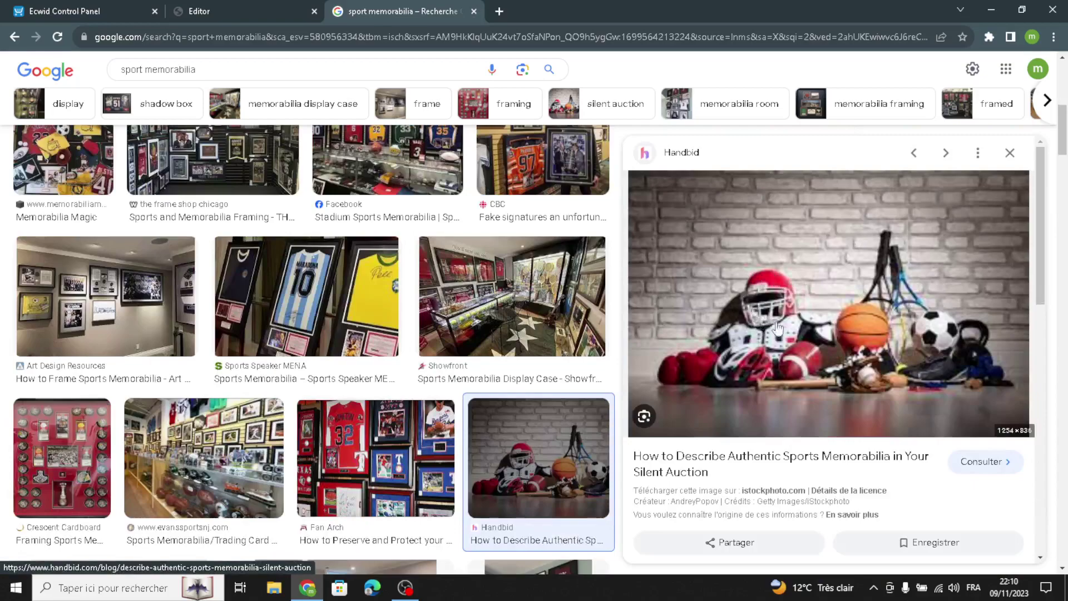
pyautogui.rightClick(826, 298)
pyautogui.click(877, 429)
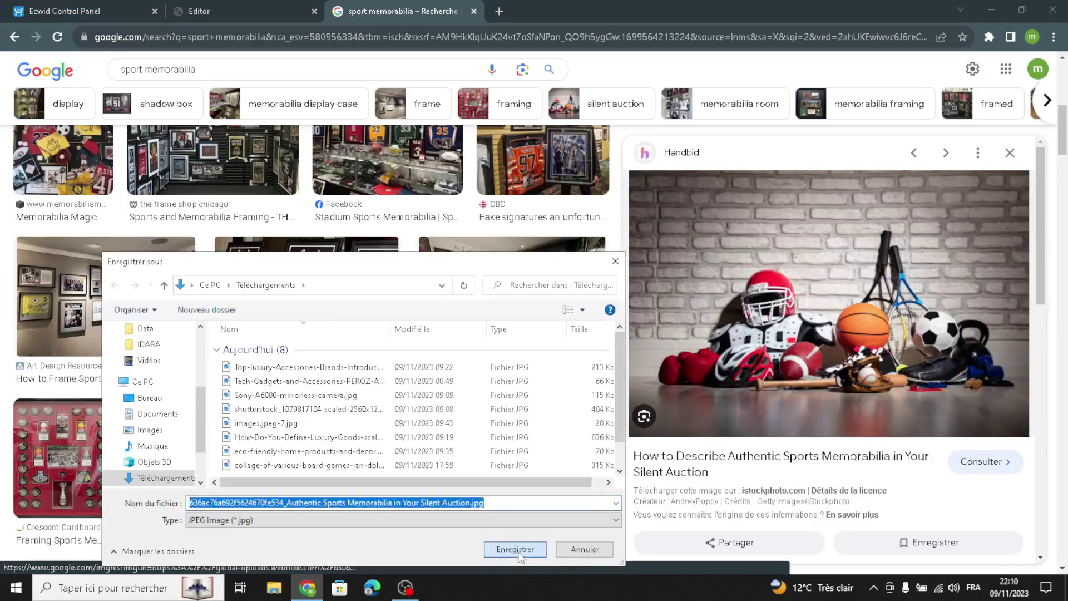
pyautogui.click(515, 550)
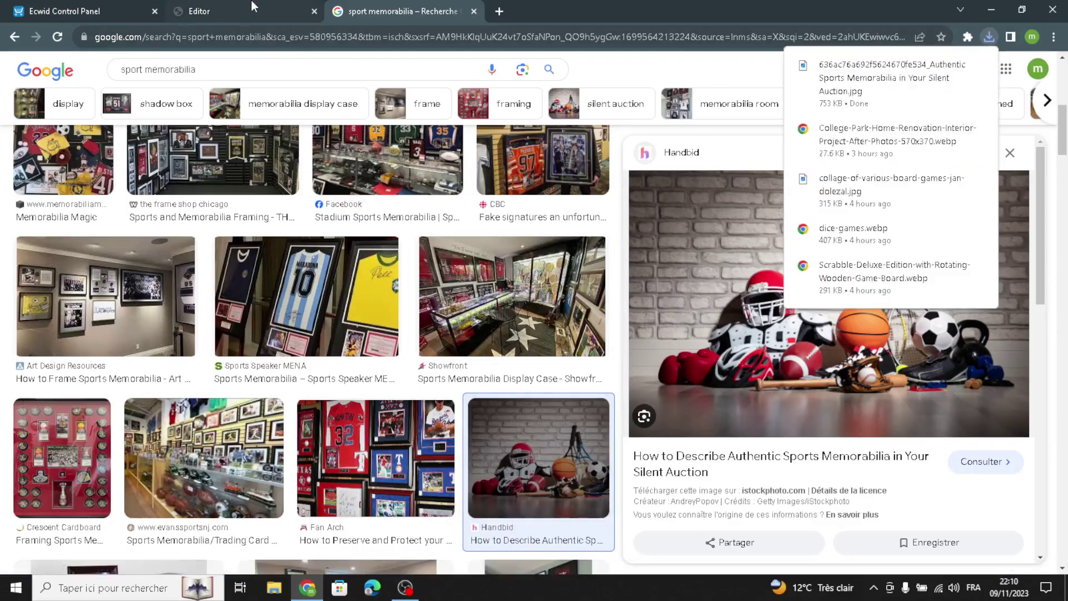
# Step: Back in the site editor, replace the cover image with the downloaded "Authentic Sports Memorabilia in Your Silent Auction" JPG
pyautogui.click(252, 9)
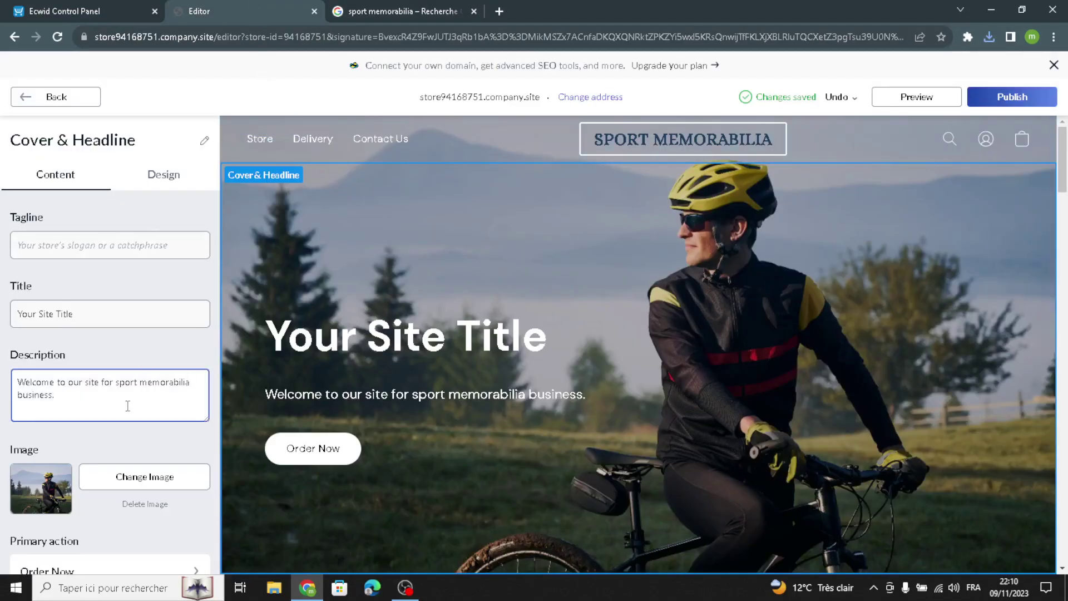
pyautogui.click(145, 477)
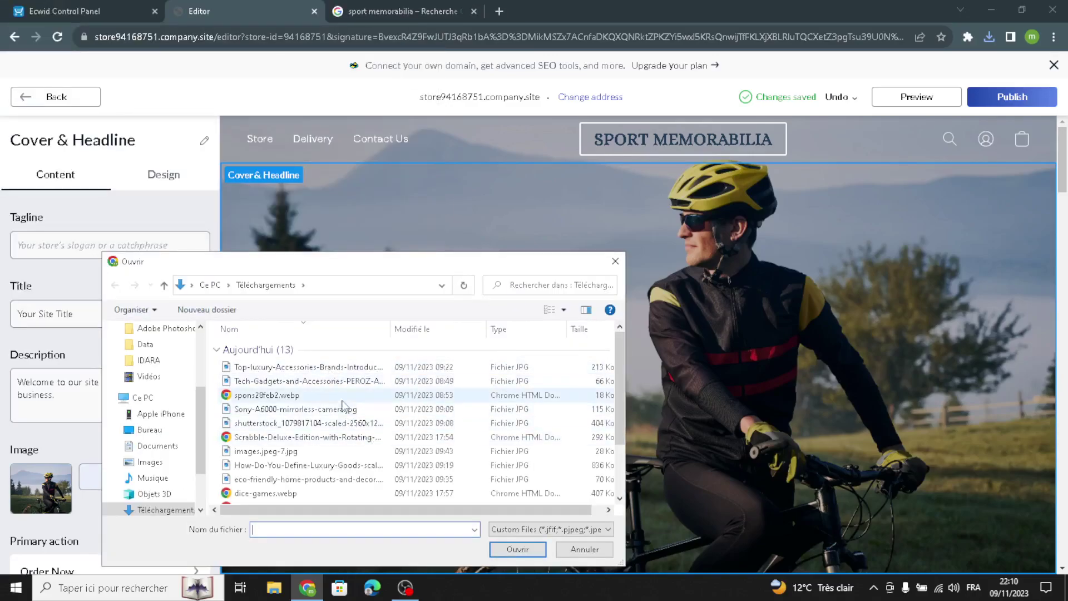
pyautogui.scroll(-2, 340, 462)
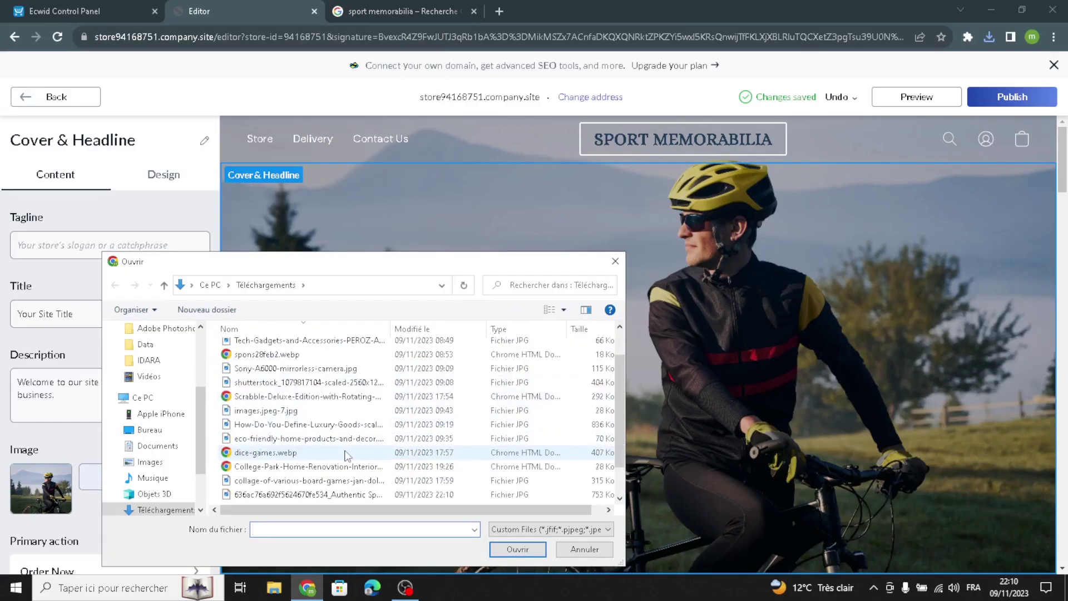
pyautogui.click(326, 493)
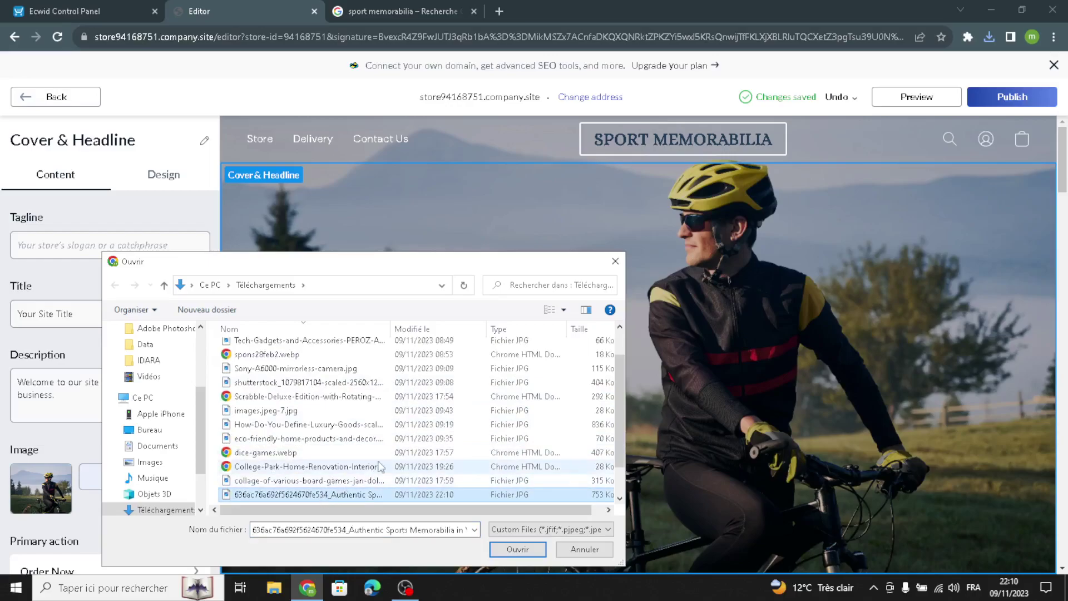
pyautogui.click(513, 550)
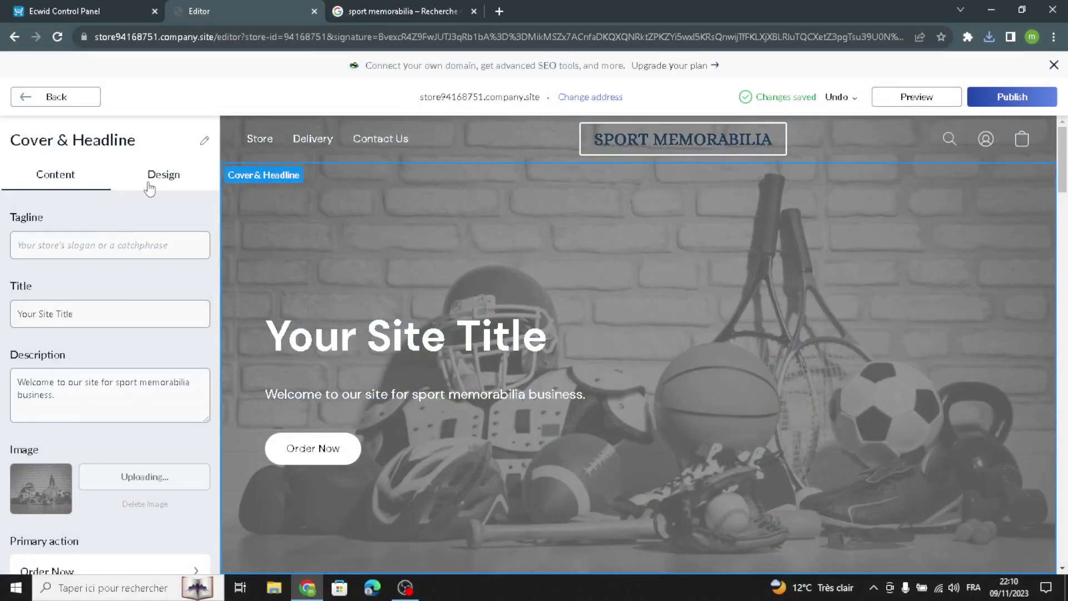
# Step: Change the Cover & Headline layout to the one with a wide image above centred title and description
pyautogui.click(149, 184)
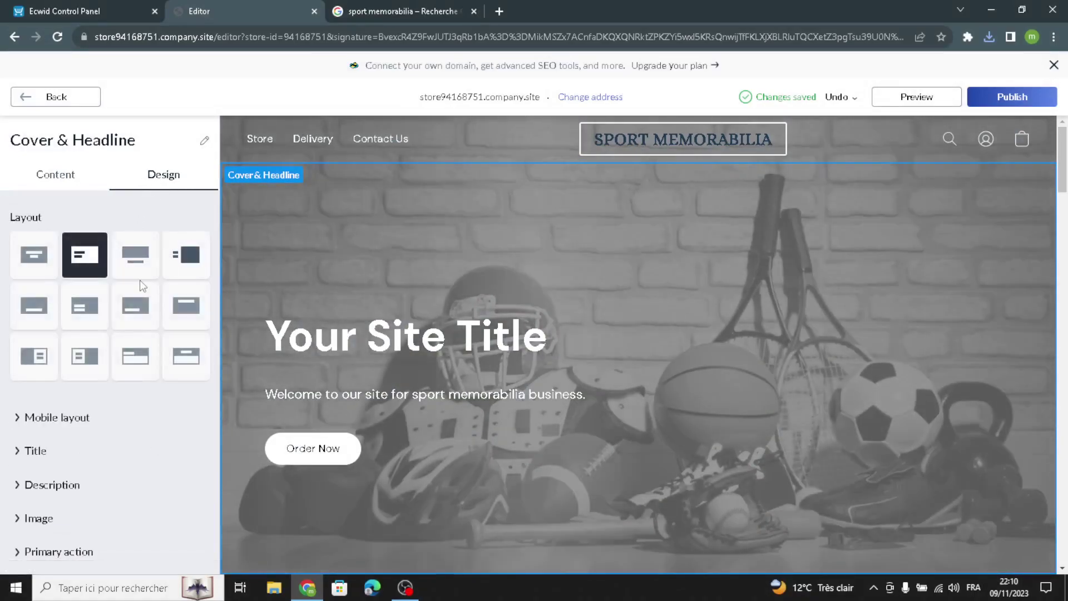
pyautogui.click(139, 255)
pyautogui.scroll(-1, 121, 389)
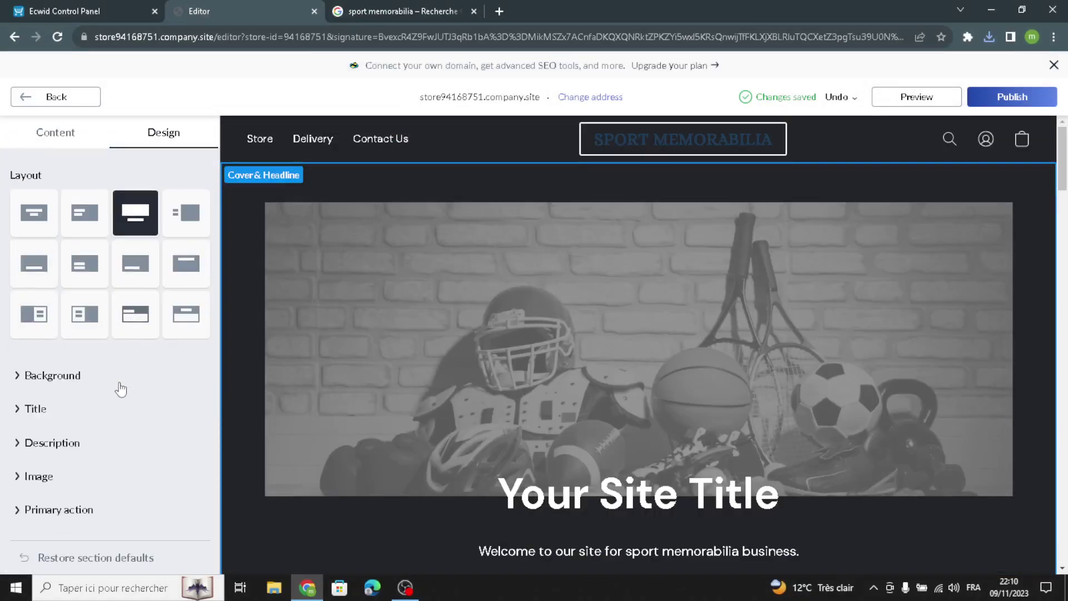
# Step: Set the Cover & Headline description's font to Alice and its size to 30, and return to the homepage sections
pyautogui.click(119, 383)
pyautogui.scroll(-4, 58, 512)
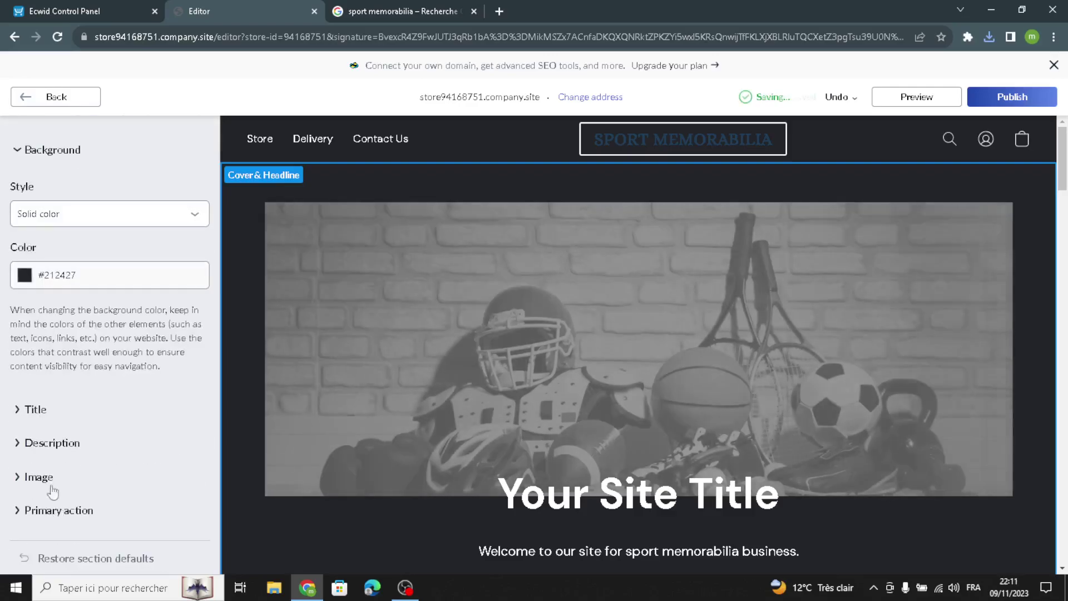
pyautogui.click(45, 443)
pyautogui.click(53, 284)
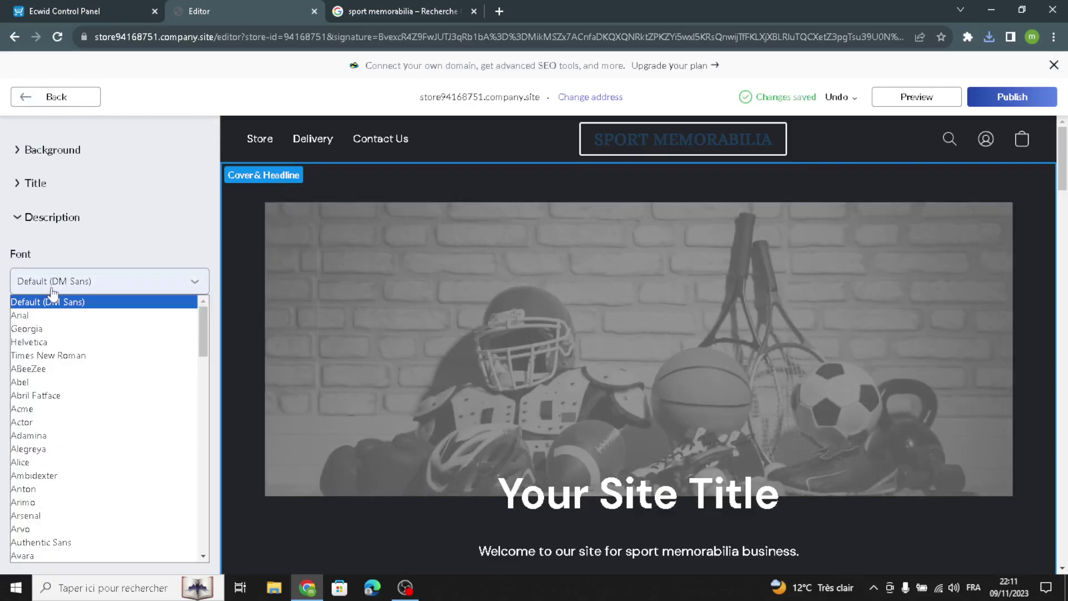
pyautogui.click(50, 462)
pyautogui.click(49, 344)
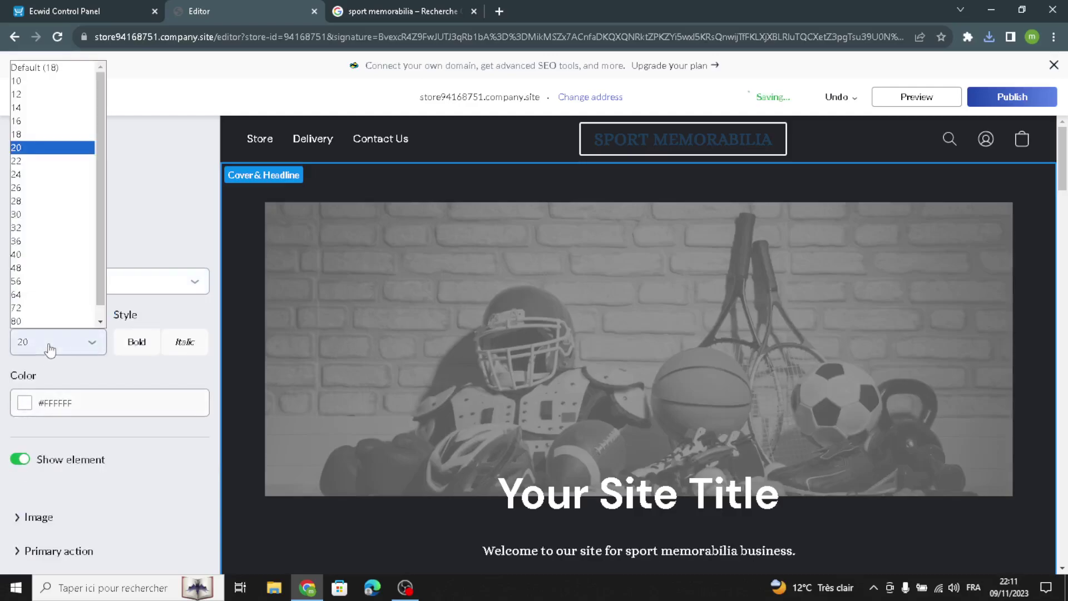
pyautogui.click(17, 214)
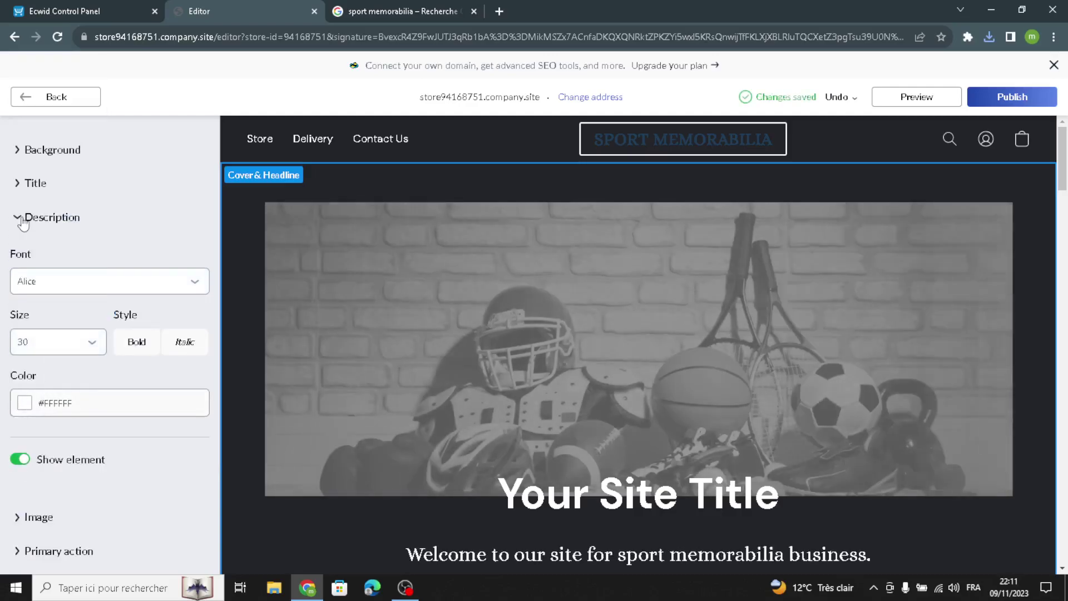
pyautogui.scroll(-1, 16, 376)
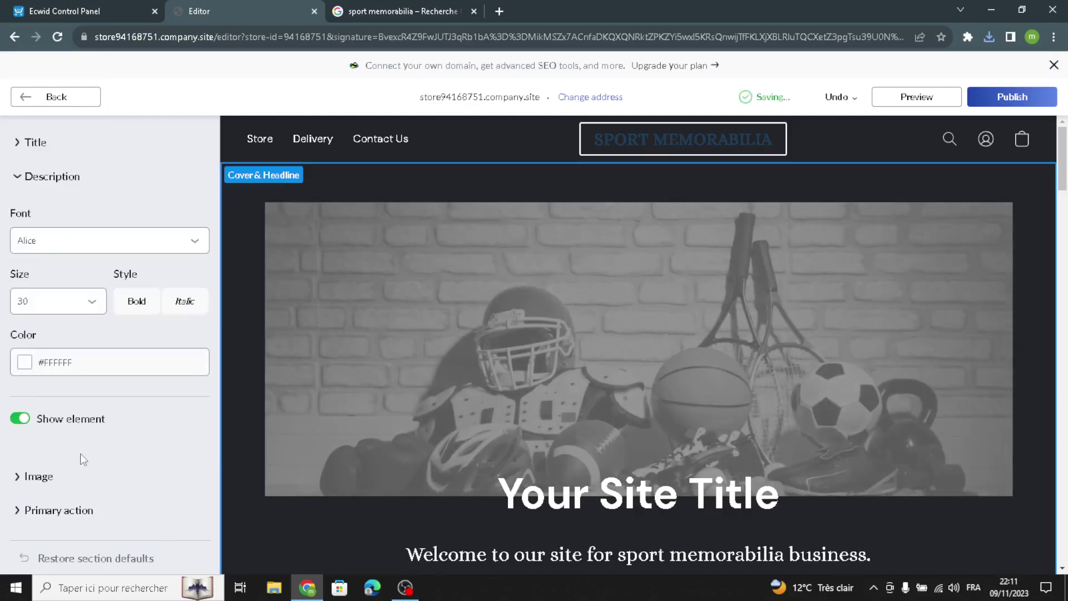
pyautogui.scroll(5, 81, 453)
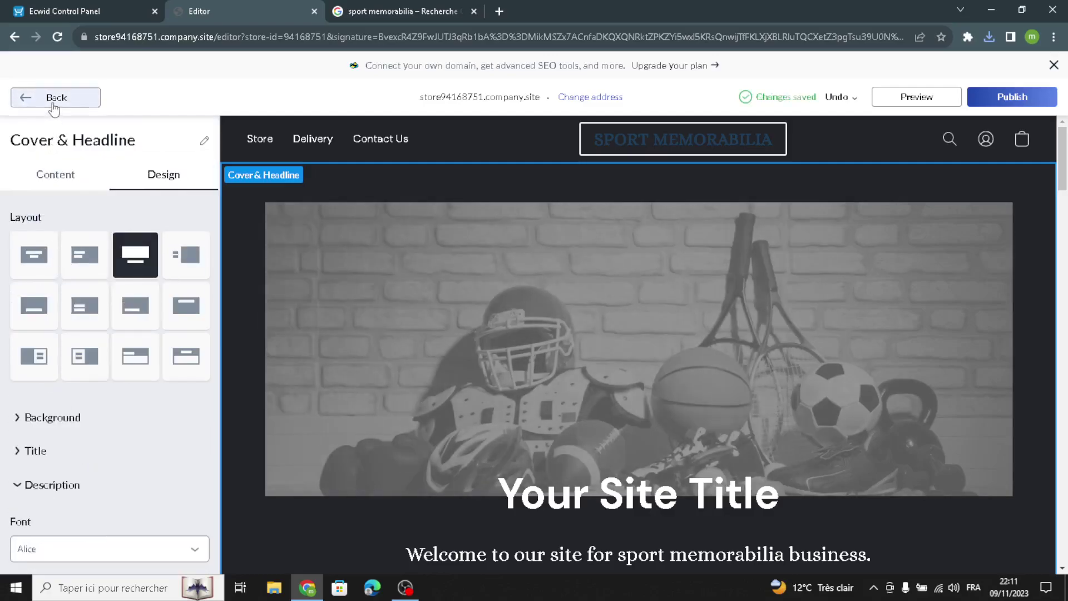
pyautogui.click(53, 98)
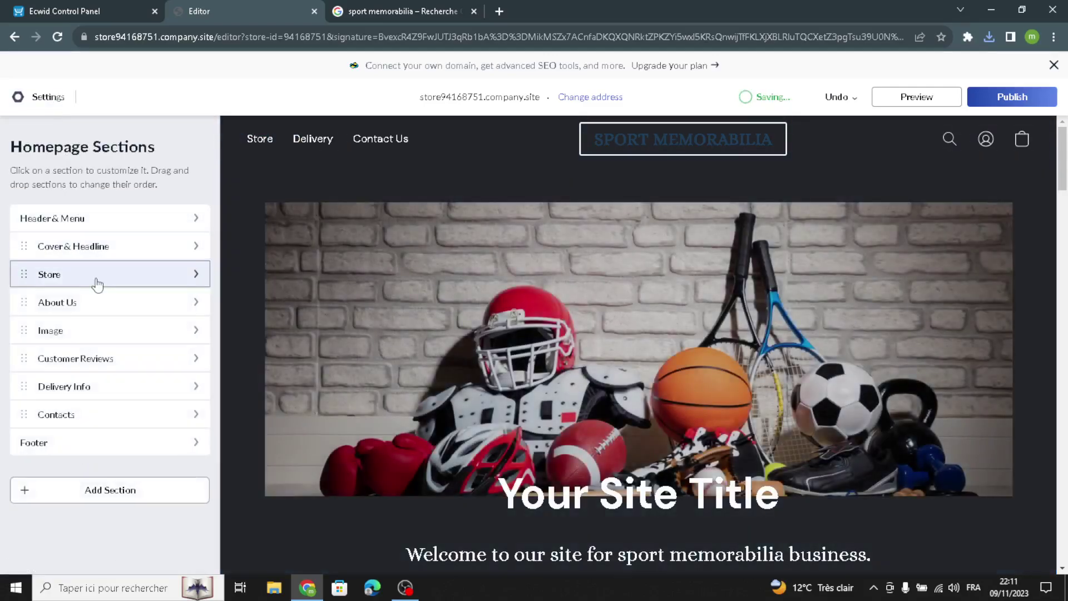
# Step: Open the Store section, switch to the Ecwid Control Panel and start a new product in the catalog
pyautogui.click(97, 285)
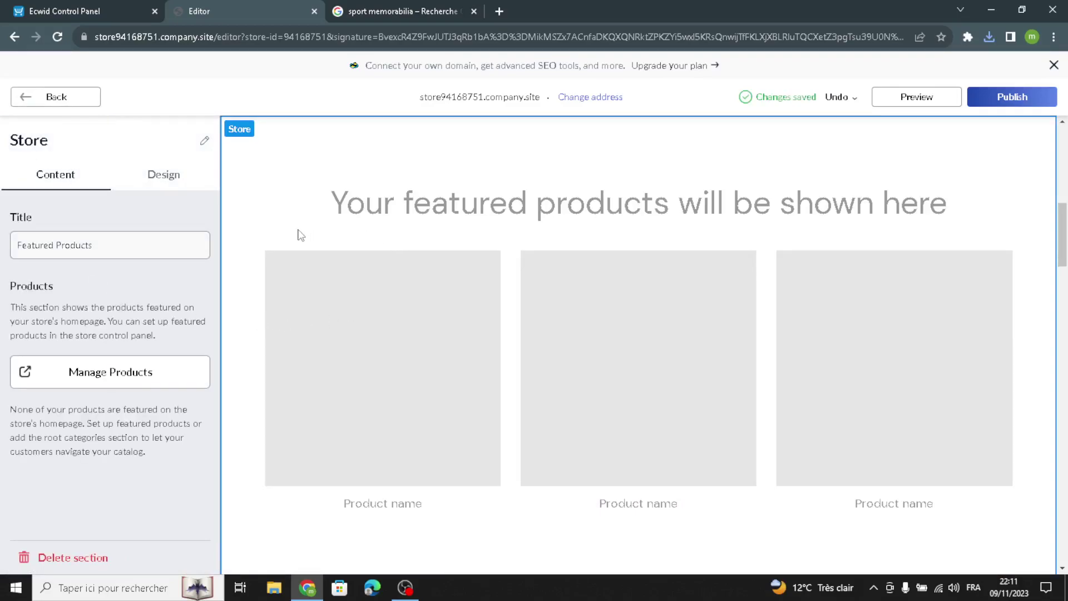
pyautogui.click(49, 7)
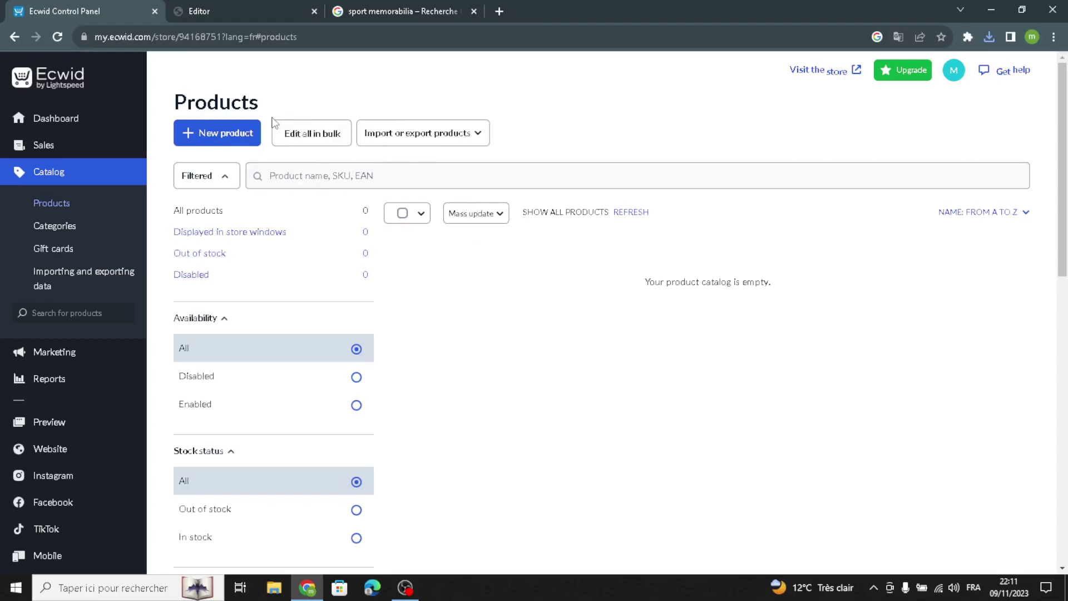
pyautogui.click(230, 137)
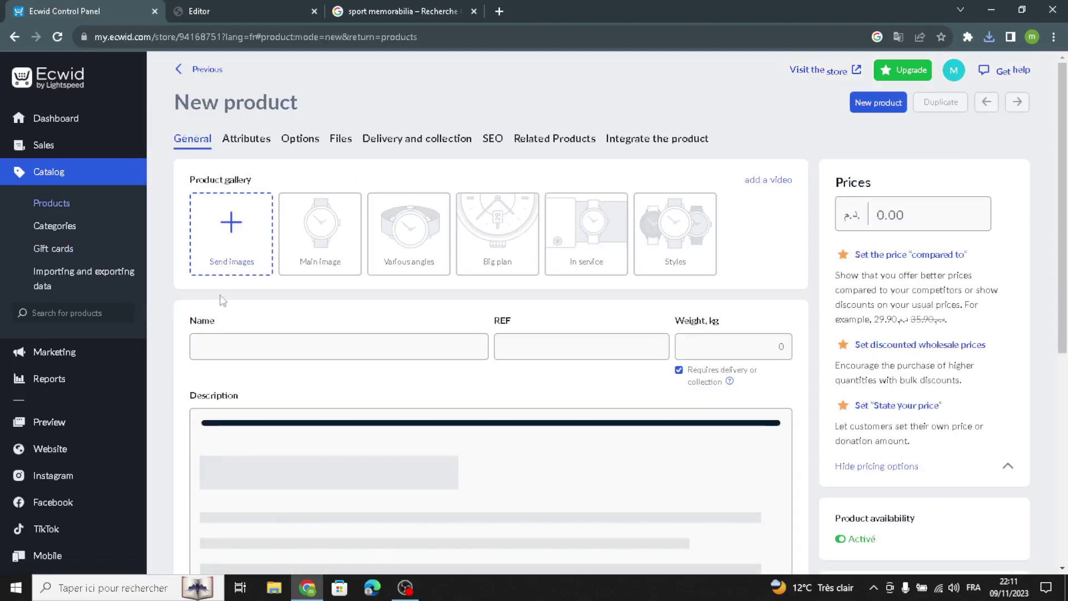
# Step: Review the new product form's name, REF, weight, price and description fields
pyautogui.click(251, 348)
pyautogui.click(516, 345)
pyautogui.press('Tab')
pyautogui.click(891, 213)
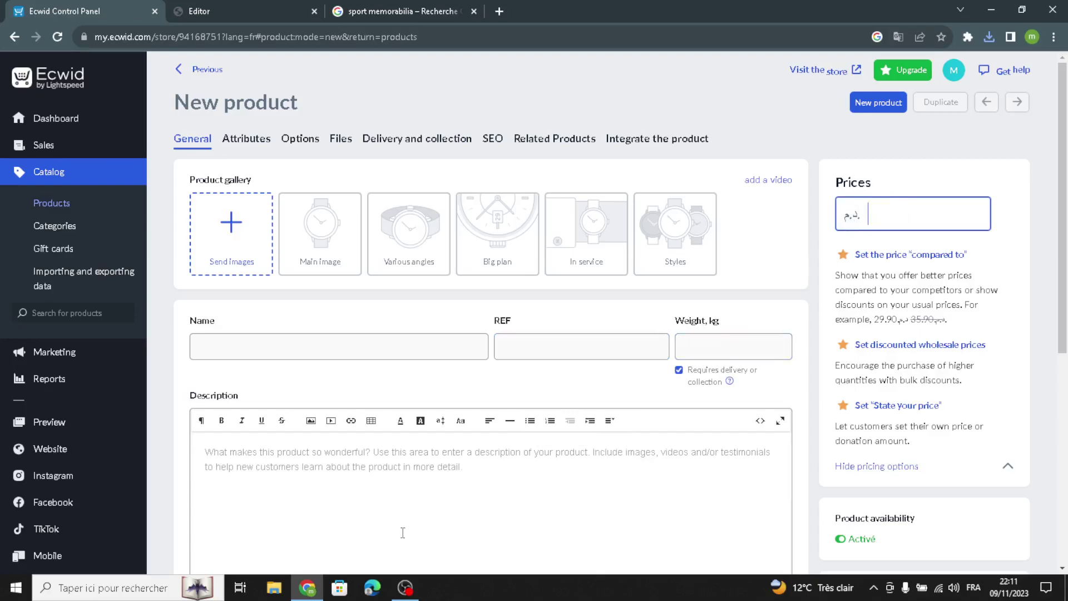
pyautogui.scroll(-3, 340, 480)
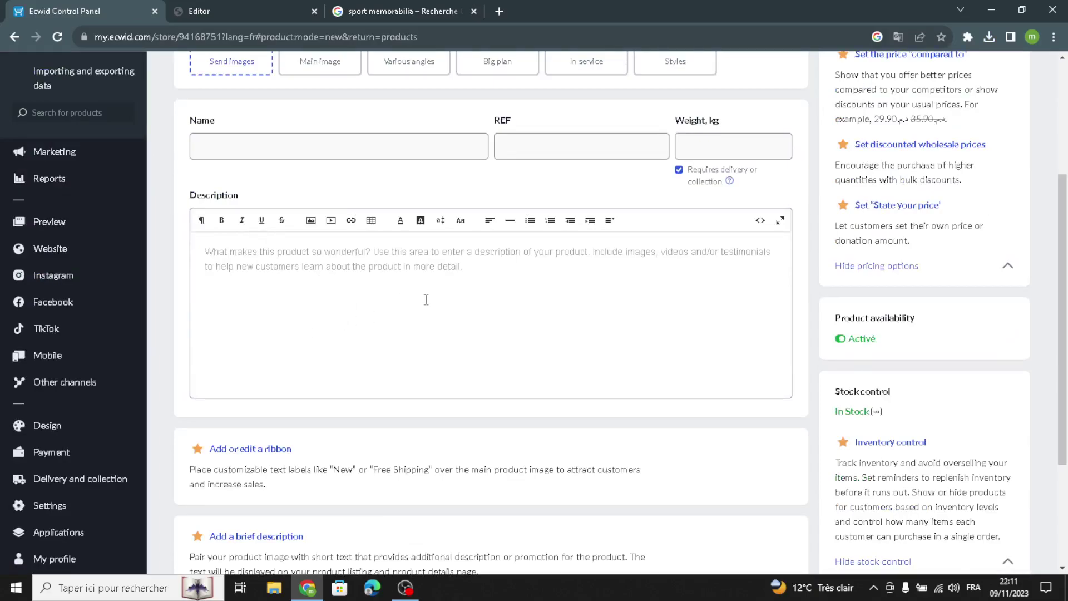
pyautogui.scroll(3, 736, 160)
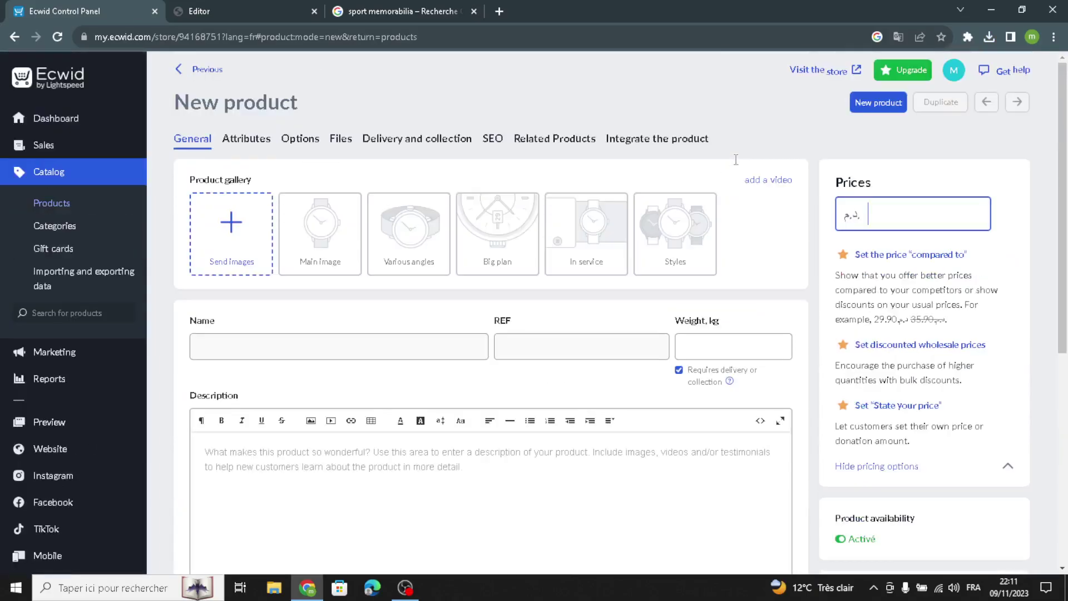
pyautogui.click(940, 143)
# Step: Back in the site editor, view the Store section's design options and return to the homepage sections
pyautogui.click(263, 5)
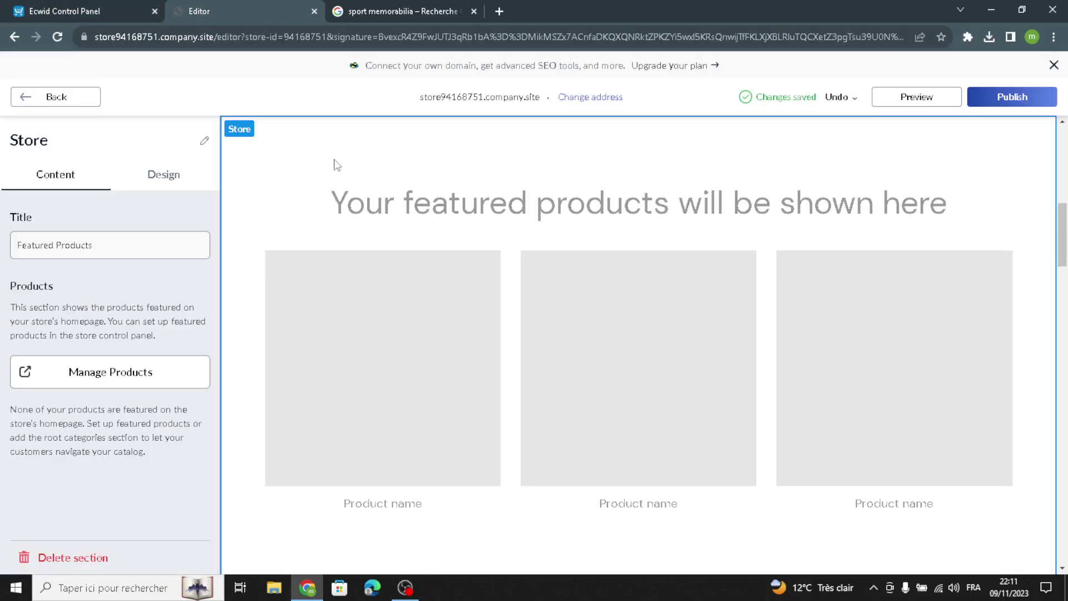
pyautogui.click(142, 176)
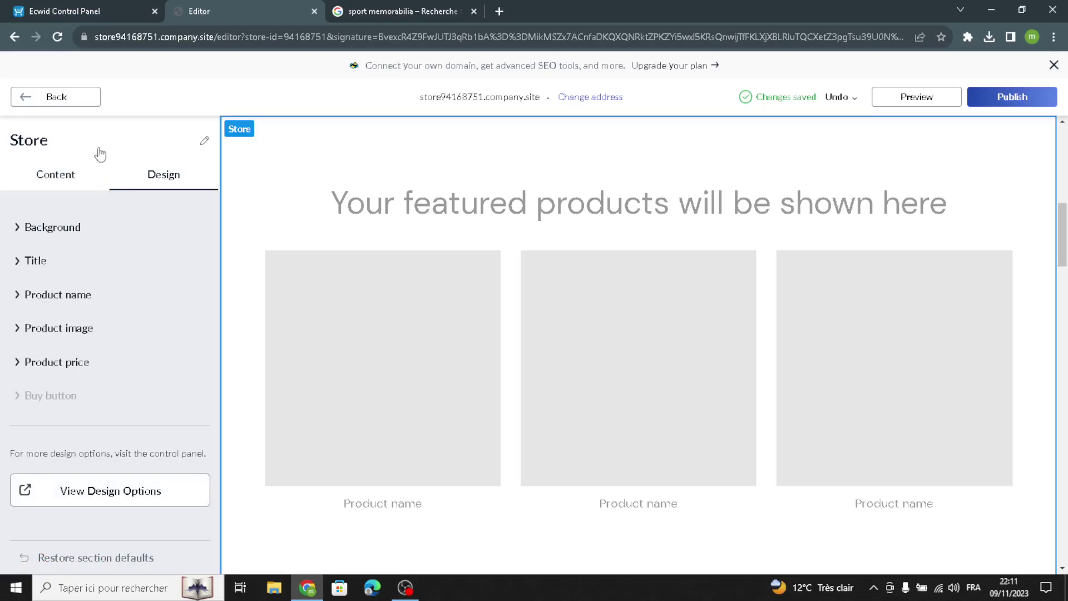
pyautogui.click(66, 99)
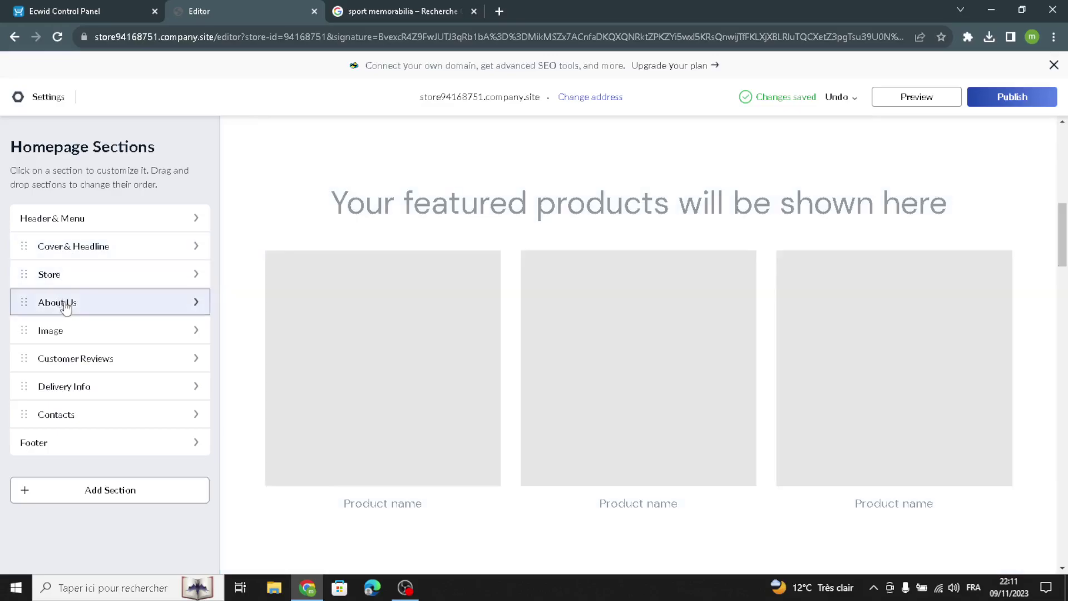
# Step: Open the About Us section and review its title, subtitle and description text
pyautogui.click(66, 307)
pyautogui.click(94, 319)
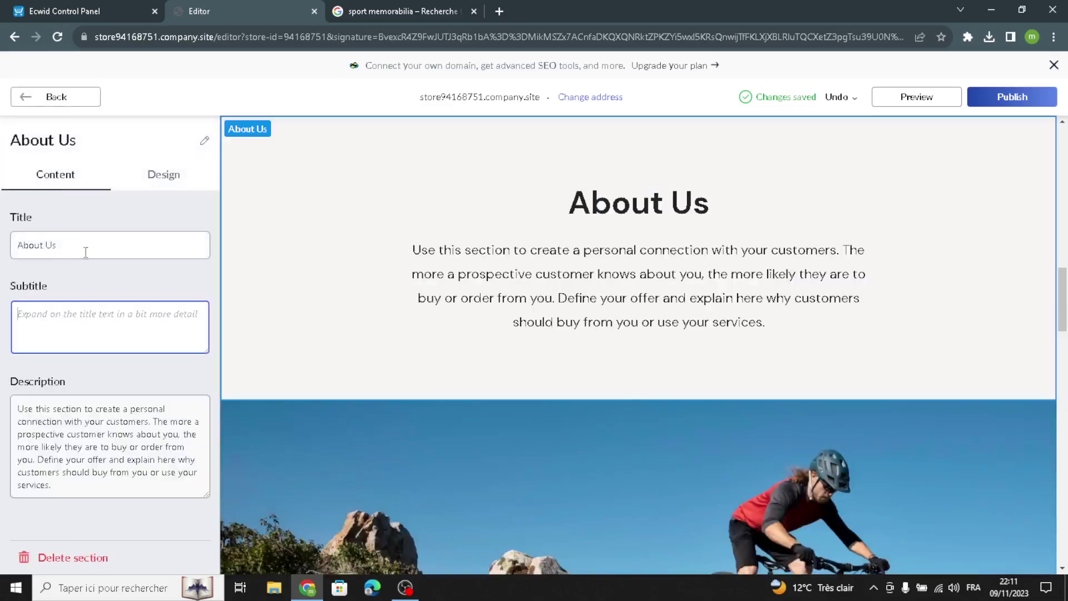
pyautogui.moveTo(86, 253); pyautogui.dragTo(3, 265)
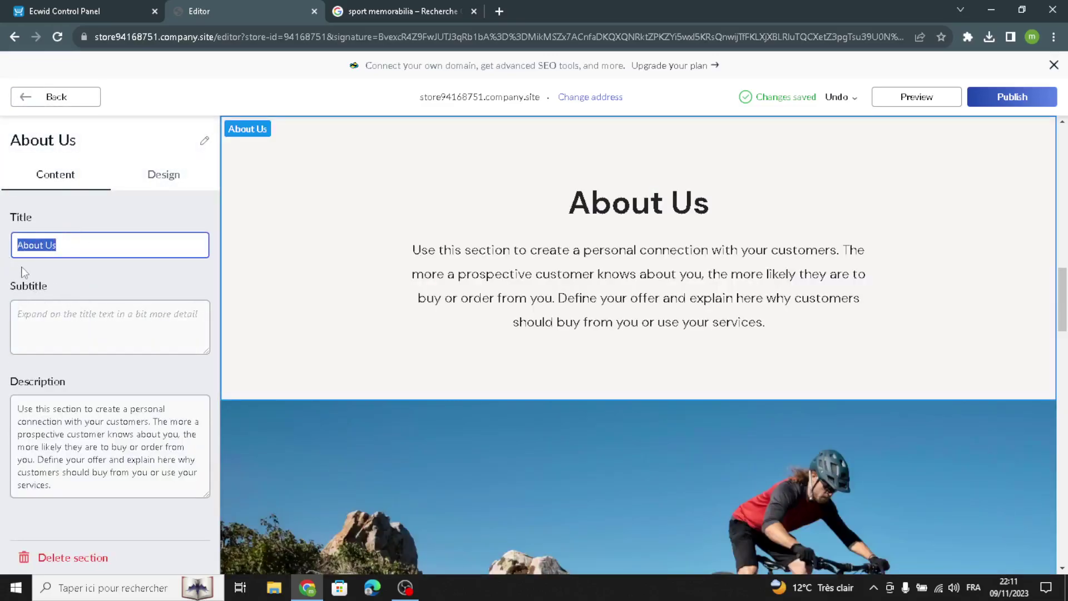
pyautogui.click(124, 338)
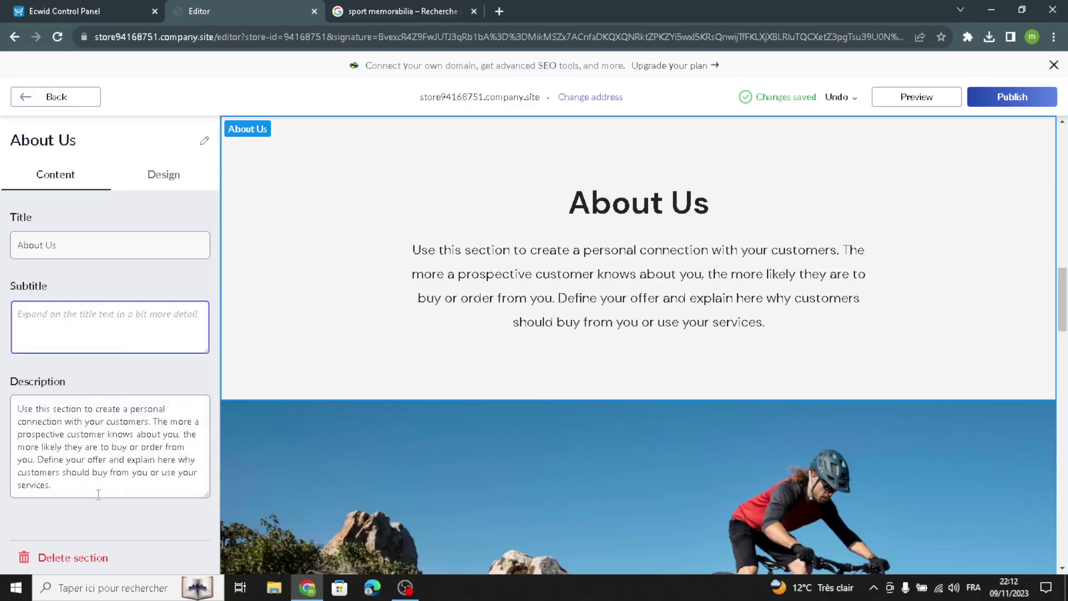
pyautogui.moveTo(100, 494); pyautogui.dragTo(8, 287)
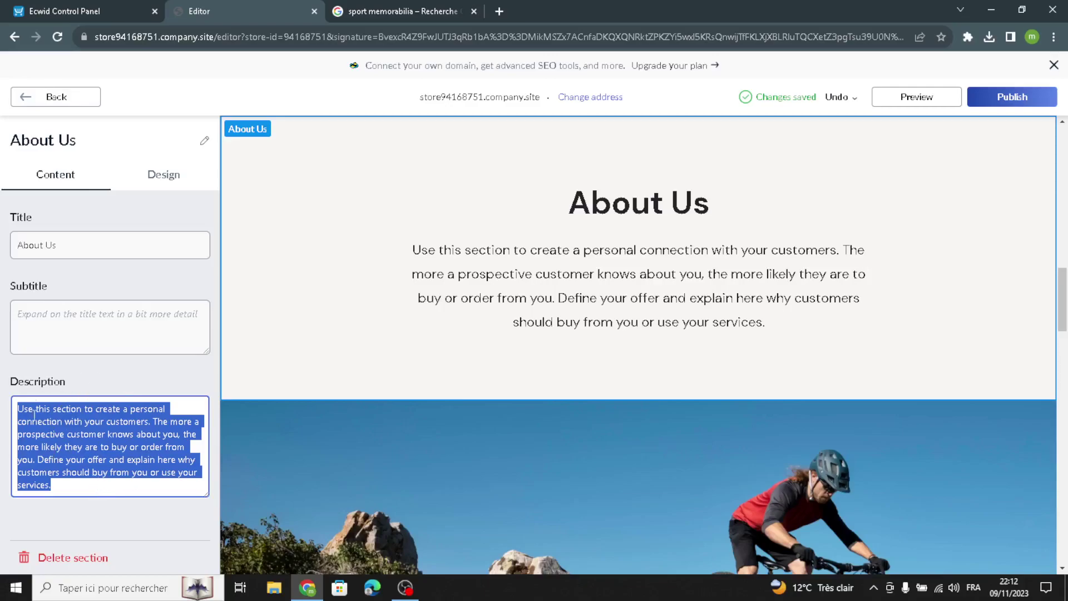
pyautogui.click(71, 495)
pyautogui.moveTo(86, 488); pyautogui.dragTo(3, 348)
pyautogui.click(65, 486)
pyautogui.moveTo(53, 483); pyautogui.dragTo(3, 362)
pyautogui.click(66, 489)
pyautogui.moveTo(54, 485); pyautogui.dragTo(4, 380)
pyautogui.click(55, 492)
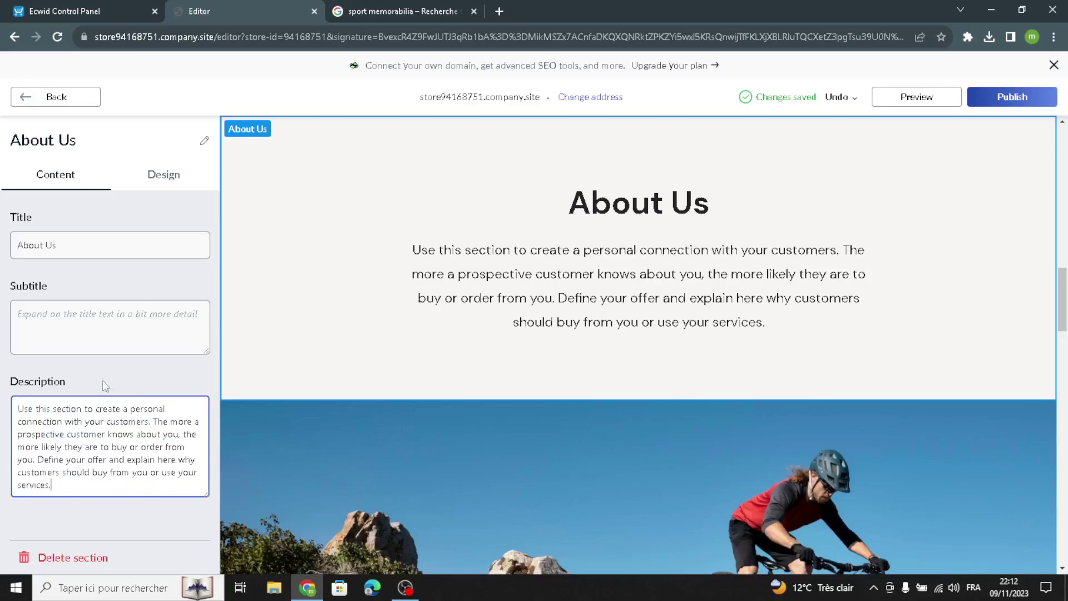
# Step: Give the About Us section a solid greyish-blue background from the preset colour swatches
pyautogui.click(159, 180)
pyautogui.click(56, 317)
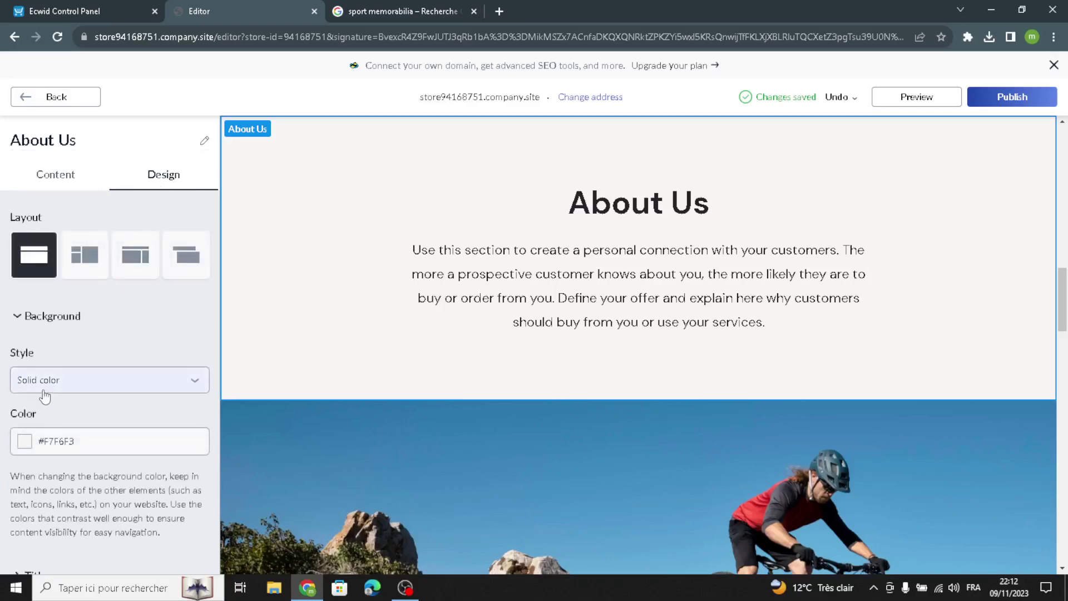
pyautogui.click(45, 387)
pyautogui.click(50, 415)
pyautogui.click(25, 441)
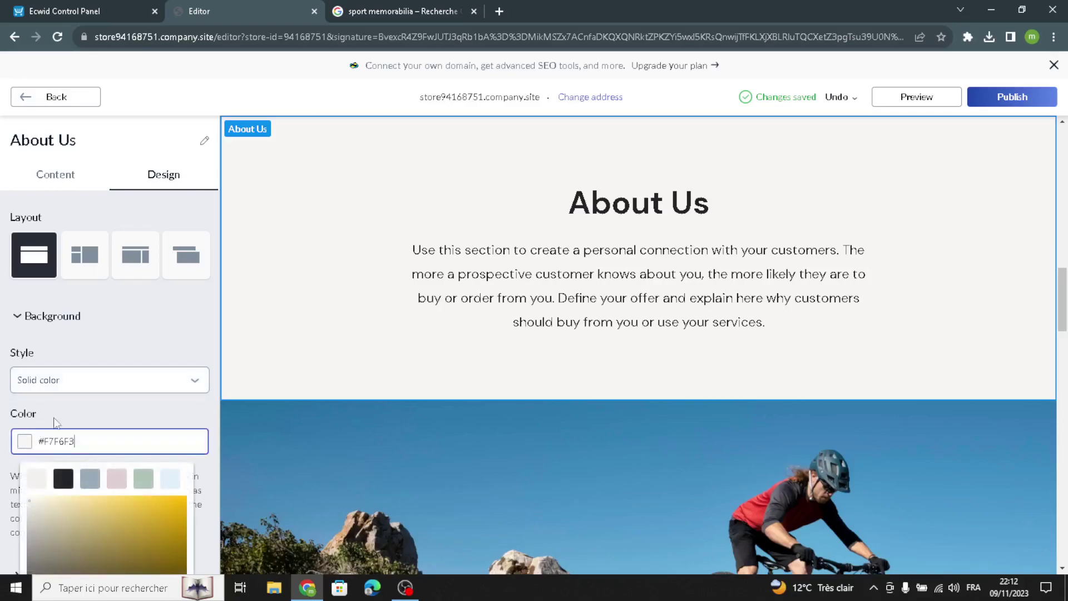
pyautogui.click(92, 485)
# Step: Set the About Us description's font to Alice and return to the homepage sections
pyautogui.click(22, 505)
pyautogui.click(22, 506)
pyautogui.click(106, 350)
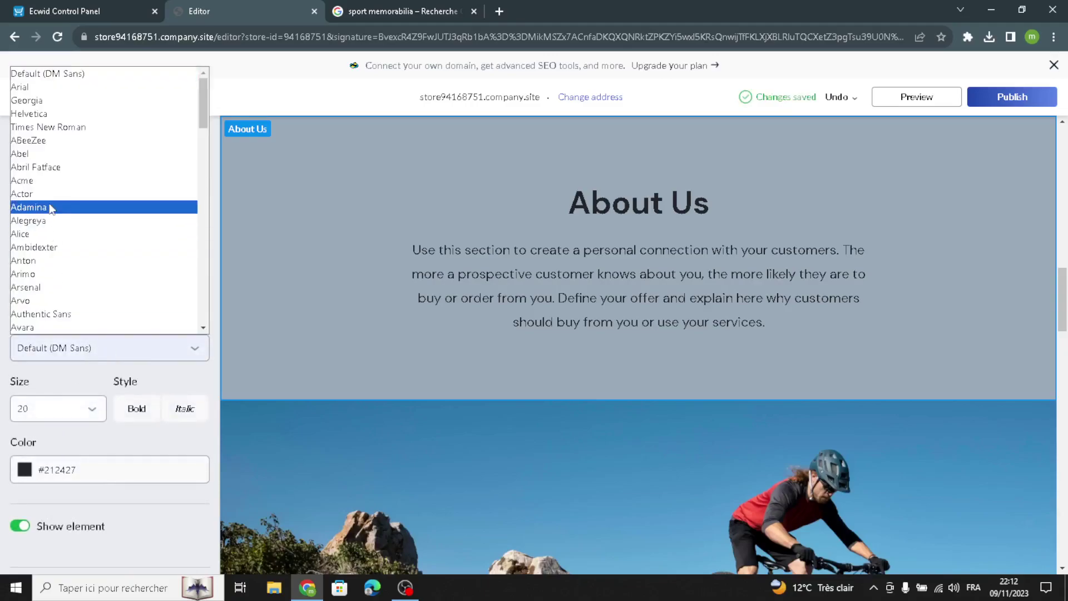
pyautogui.click(44, 234)
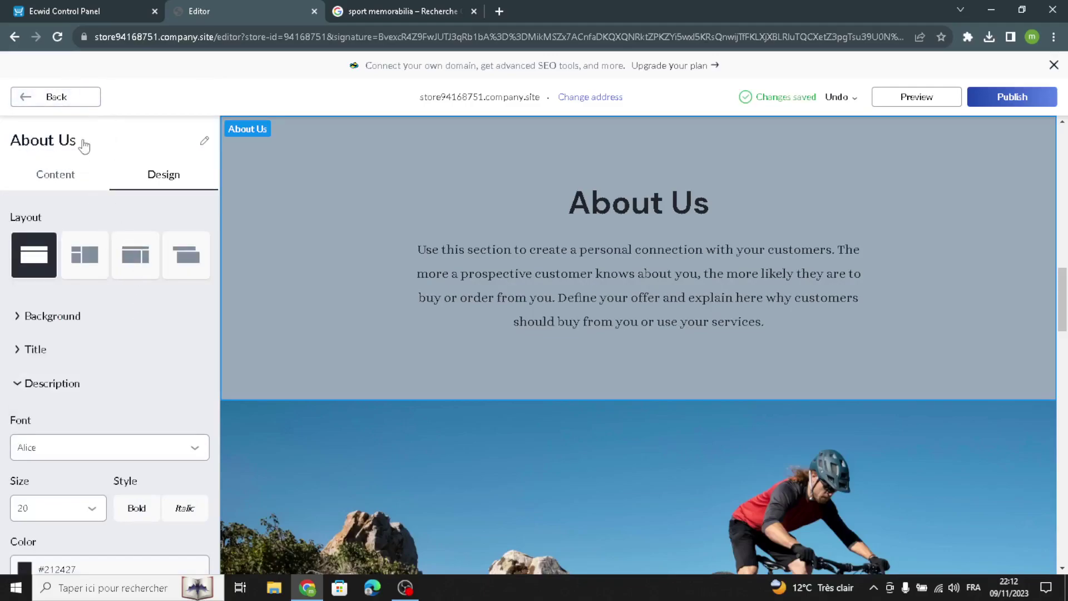
pyautogui.click(73, 102)
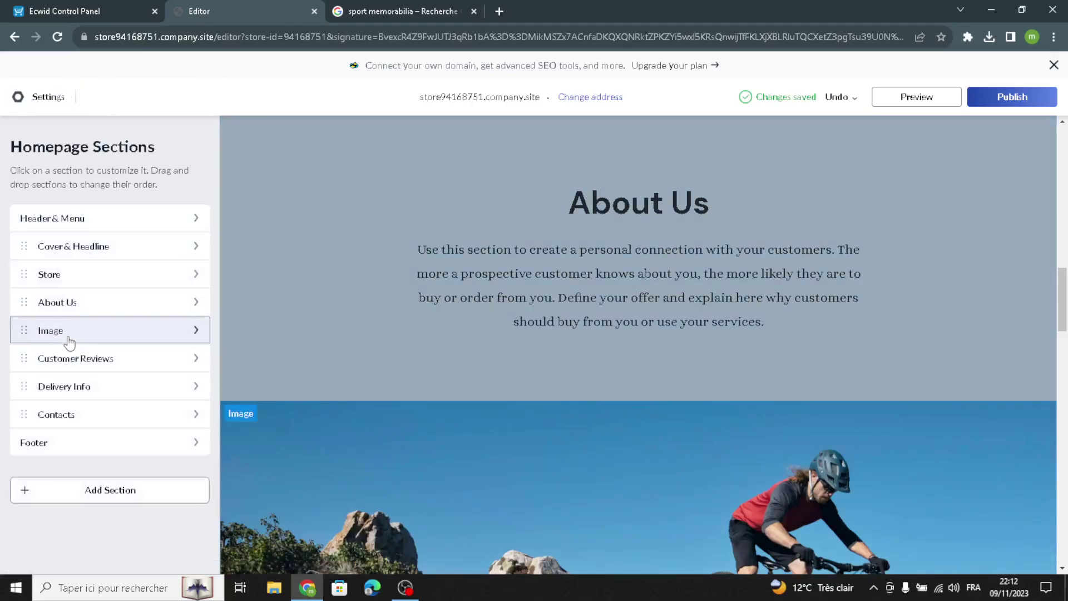
# Step: Open the Image section and review its tagline, title, description, image and action link settings
pyautogui.click(71, 333)
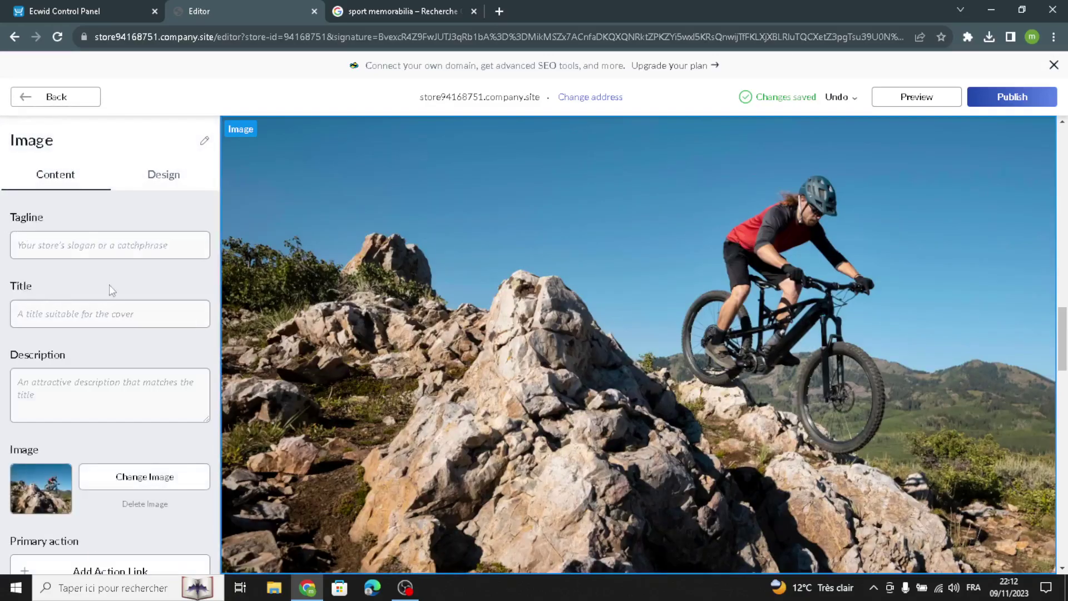
pyautogui.click(139, 255)
pyautogui.click(161, 320)
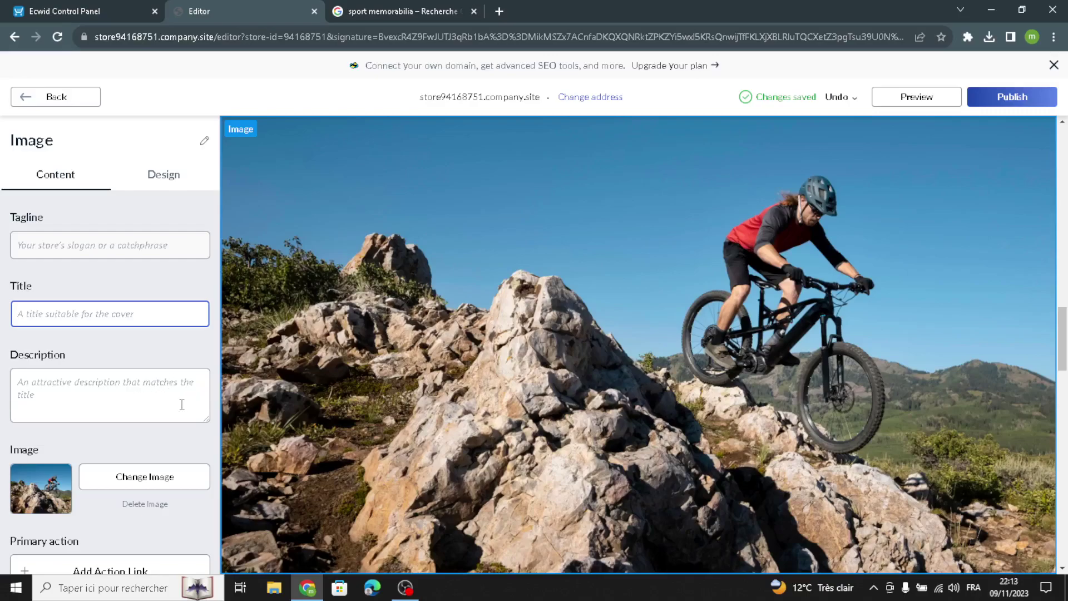
pyautogui.scroll(-2, 103, 441)
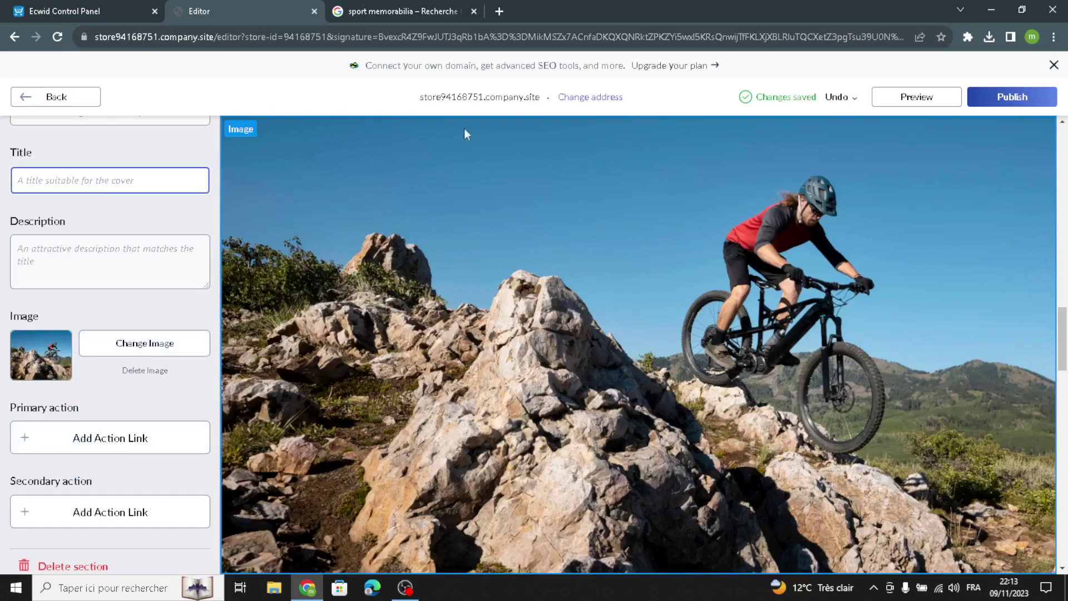
# Step: Switch to the Google sport memorabilia image results and save the Fadders Sports Memorabilia picture of framed jerseys
pyautogui.click(414, 10)
pyautogui.scroll(5, 504, 315)
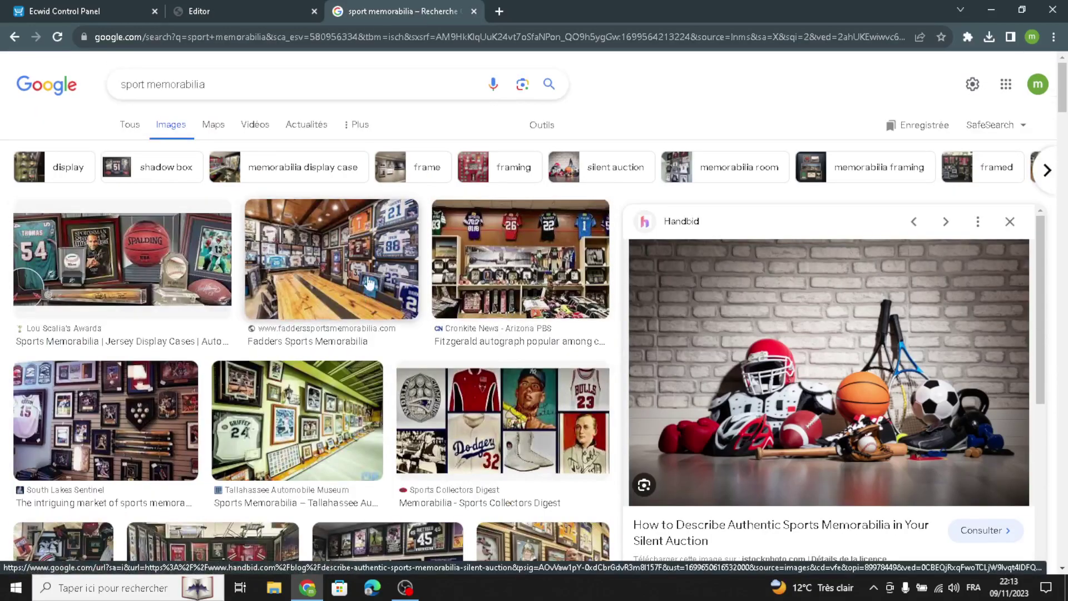
pyautogui.click(379, 286)
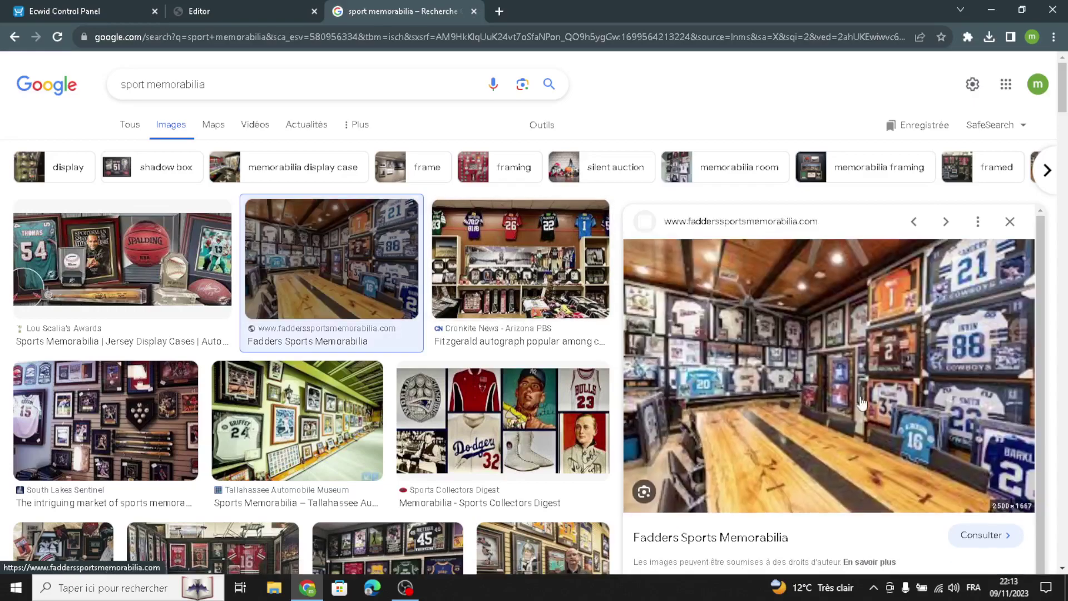
pyautogui.rightClick(781, 345)
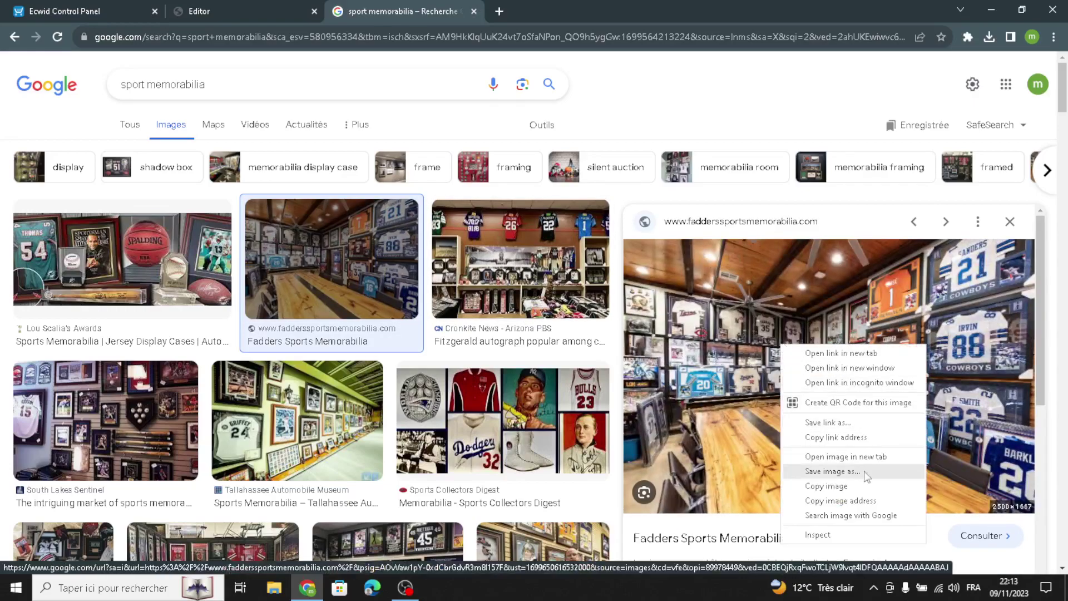
pyautogui.click(843, 471)
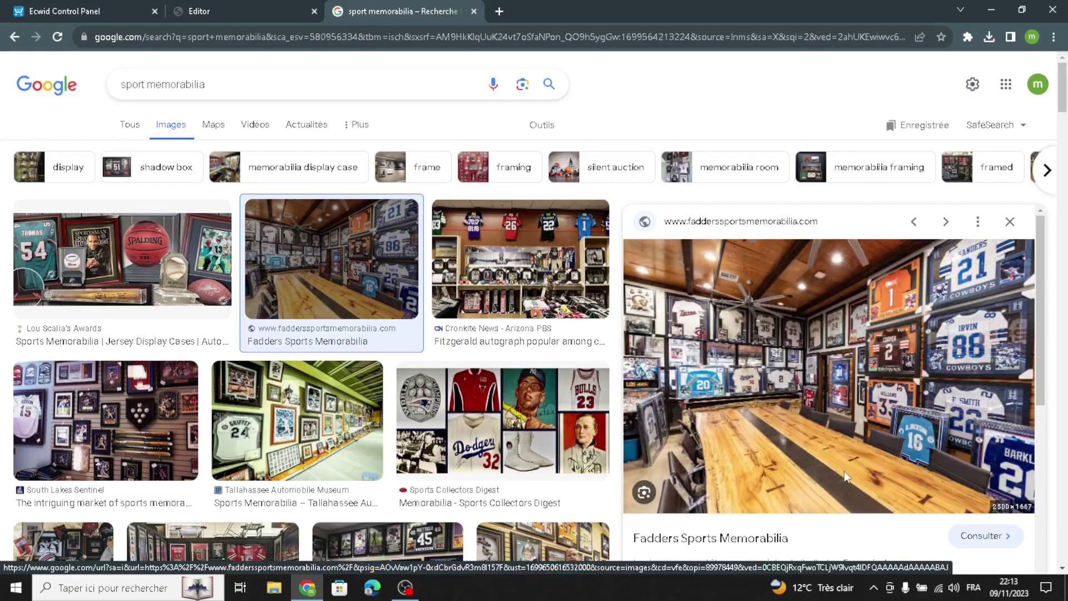
pyautogui.click(515, 549)
# Step: Back in the site editor, replace the Image section's picture with J17A9797.jpeg from the Téléchargements folder
pyautogui.click(290, 13)
pyautogui.click(167, 347)
pyautogui.scroll(-1, 284, 401)
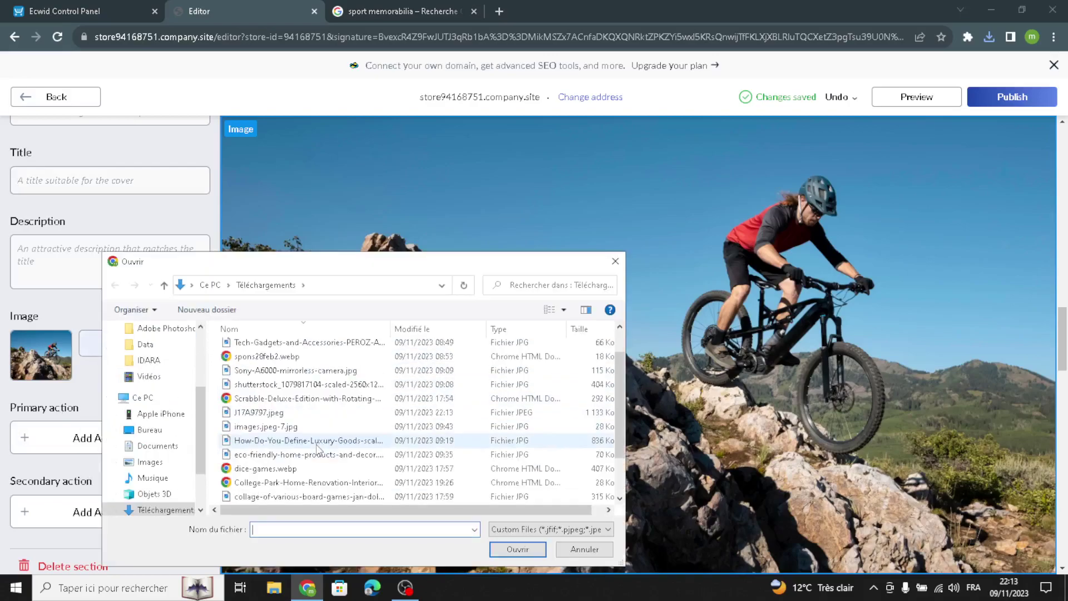
pyautogui.click(314, 412)
pyautogui.click(493, 549)
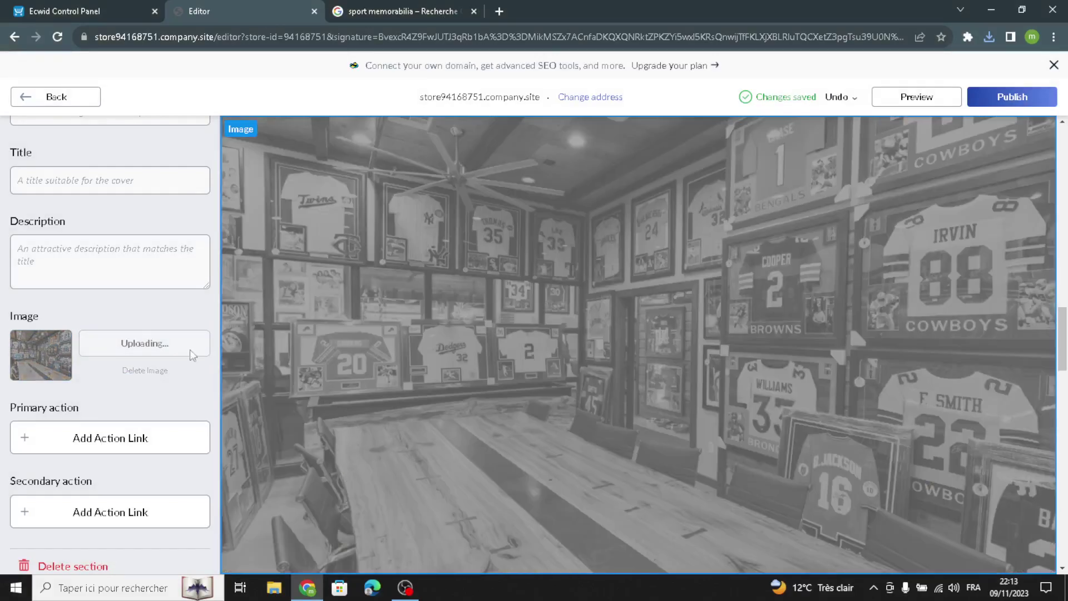
# Step: Change the Image section's layout to the picture on the right with text space on the left, and return to the homepage sections
pyautogui.scroll(3, 130, 357)
pyautogui.click(164, 179)
pyautogui.click(104, 272)
pyautogui.click(176, 273)
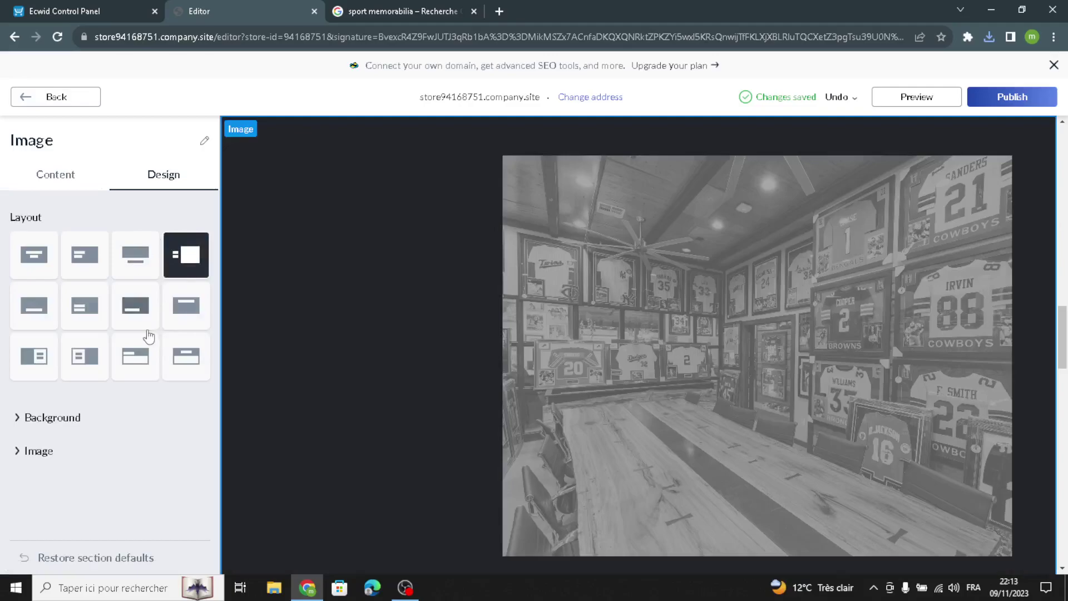
pyautogui.click(101, 99)
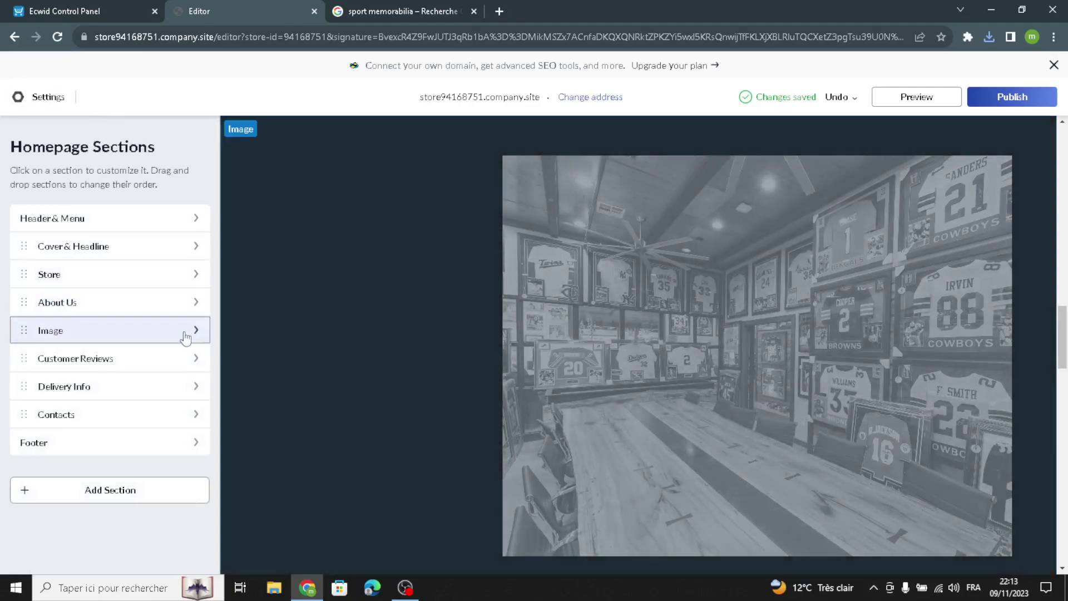
# Step: Open the Customer Reviews section and add another review, keeping its default text, author and rating
pyautogui.click(143, 368)
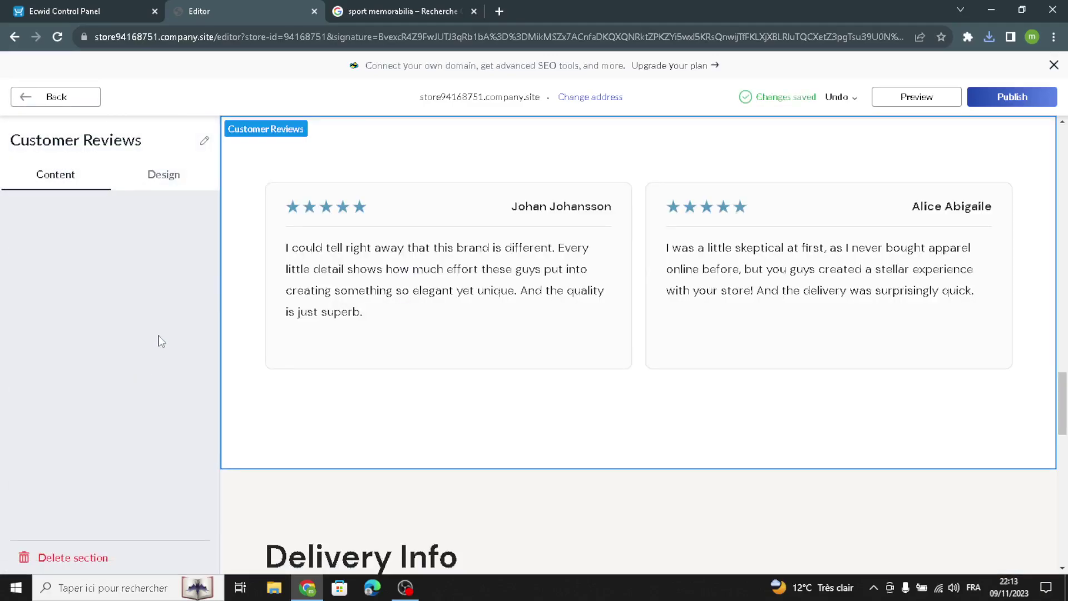
pyautogui.click(135, 246)
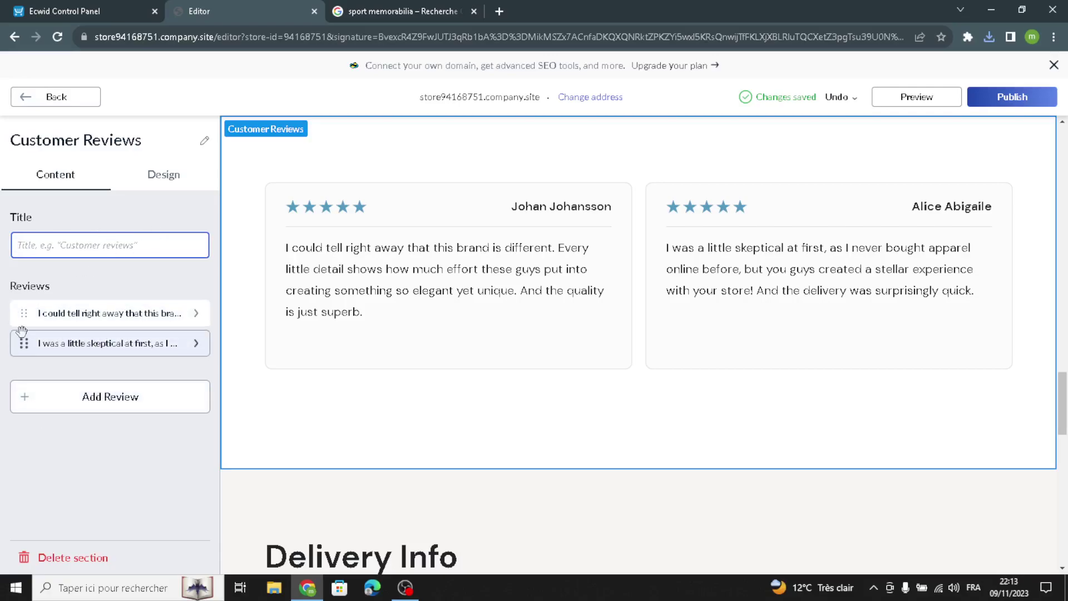
pyautogui.click(91, 392)
pyautogui.tripleClick(135, 305)
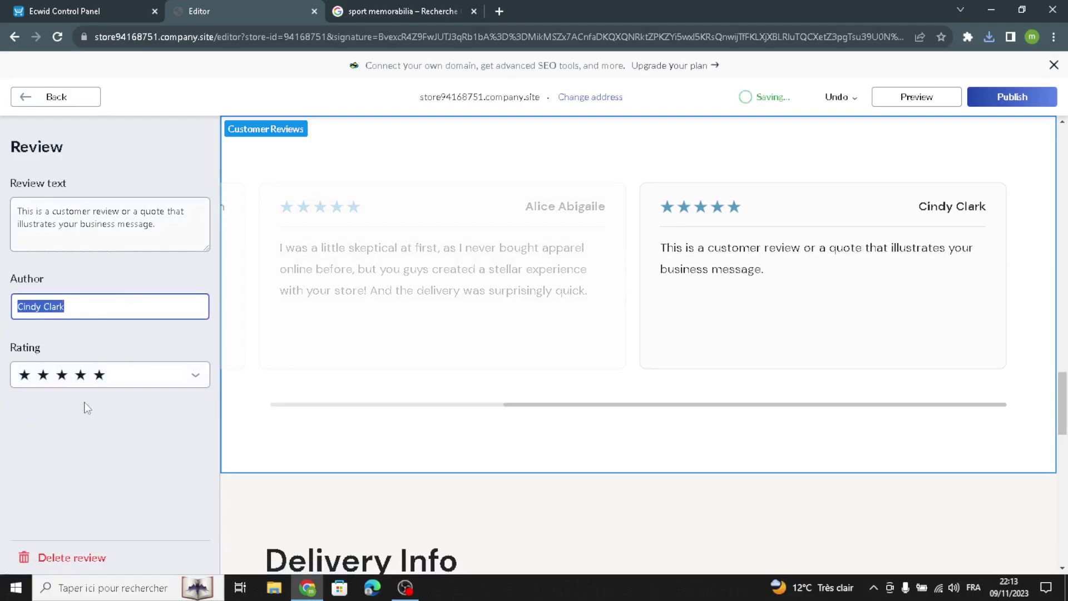
pyautogui.click(81, 98)
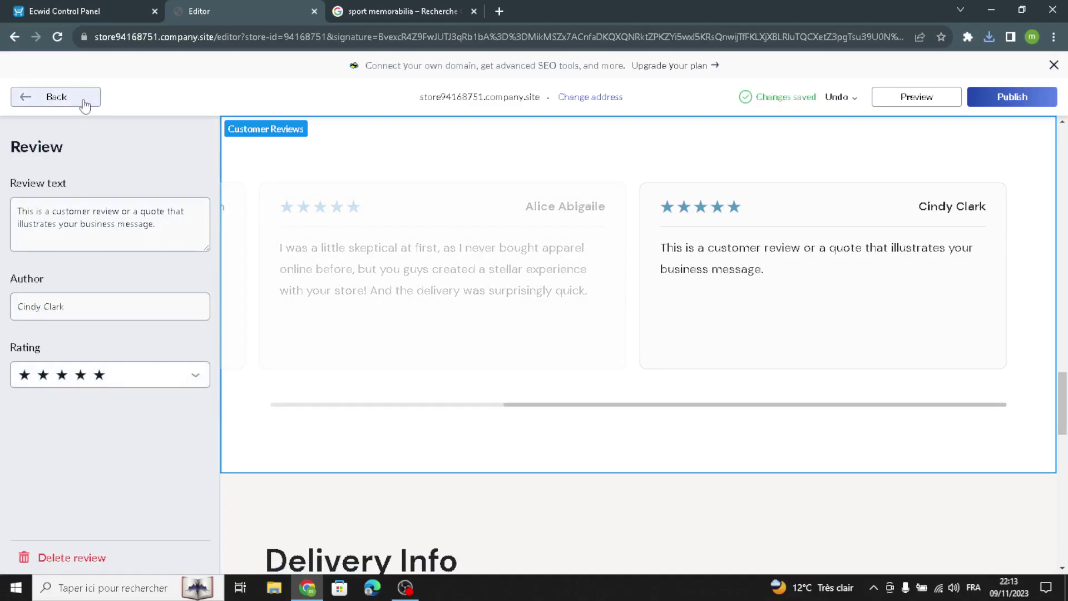
# Step: Set the Customer Reviews layout to the compact single-quote slider and return to the homepage sections
pyautogui.click(156, 176)
pyautogui.click(34, 255)
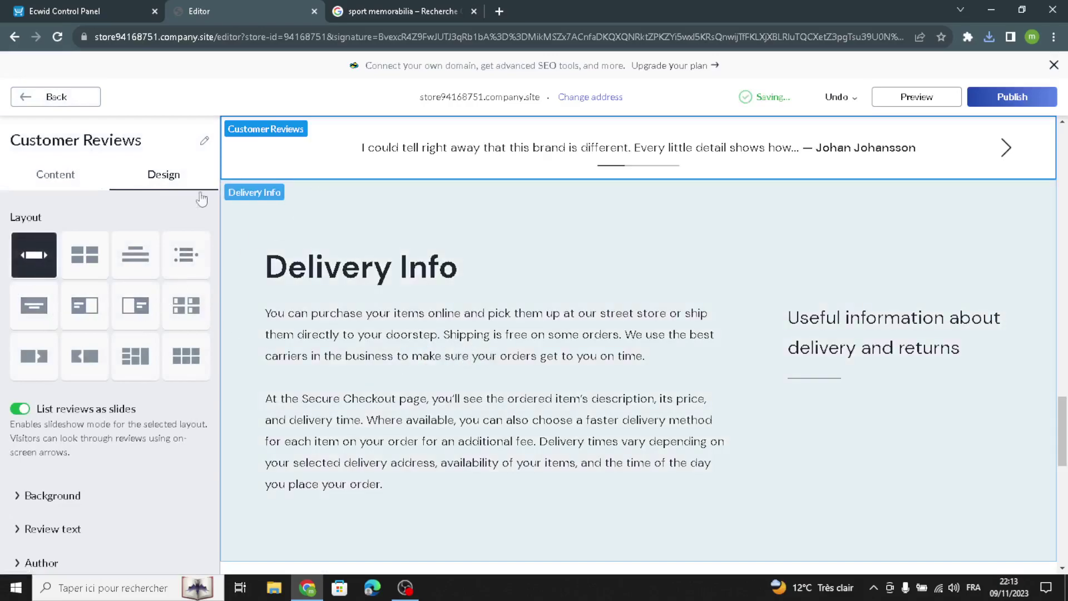
pyautogui.scroll(-1, 64, 519)
pyautogui.scroll(1, 34, 540)
pyautogui.click(45, 99)
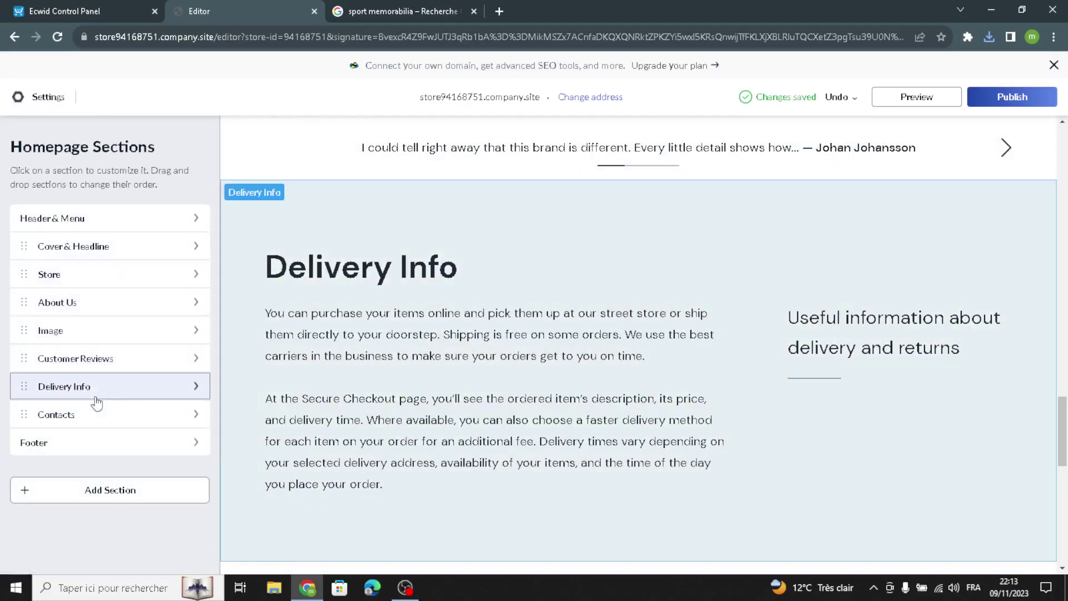
# Step: Review the Delivery Info section's title, subtitle, description and design options, and return to the homepage sections
pyautogui.click(96, 396)
pyautogui.scroll(-3, 159, 473)
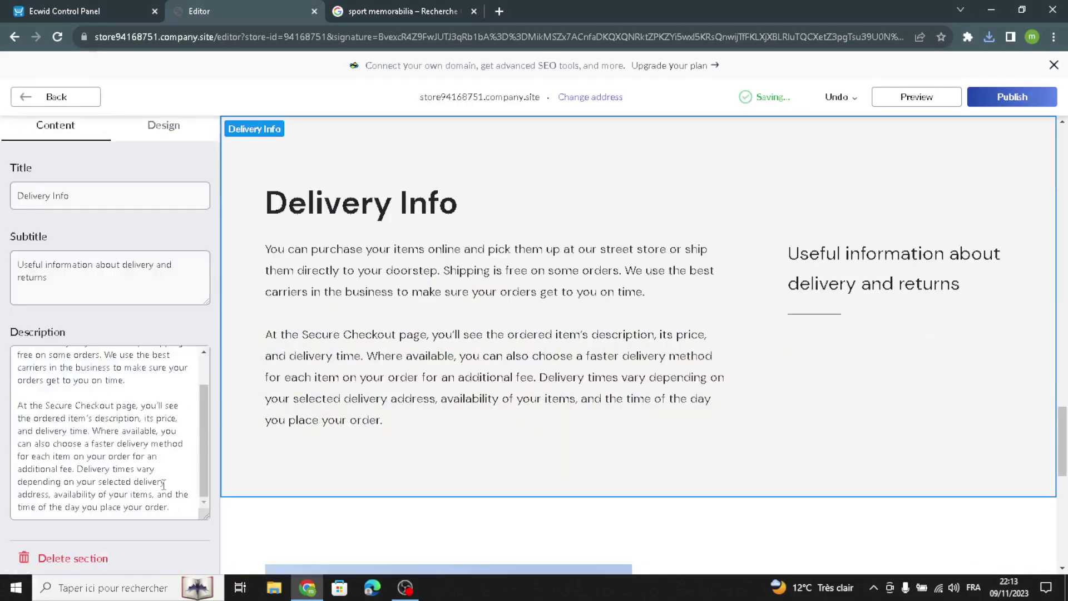
pyautogui.moveTo(168, 508); pyautogui.dragTo(22, 356)
pyautogui.scroll(-1, 85, 431)
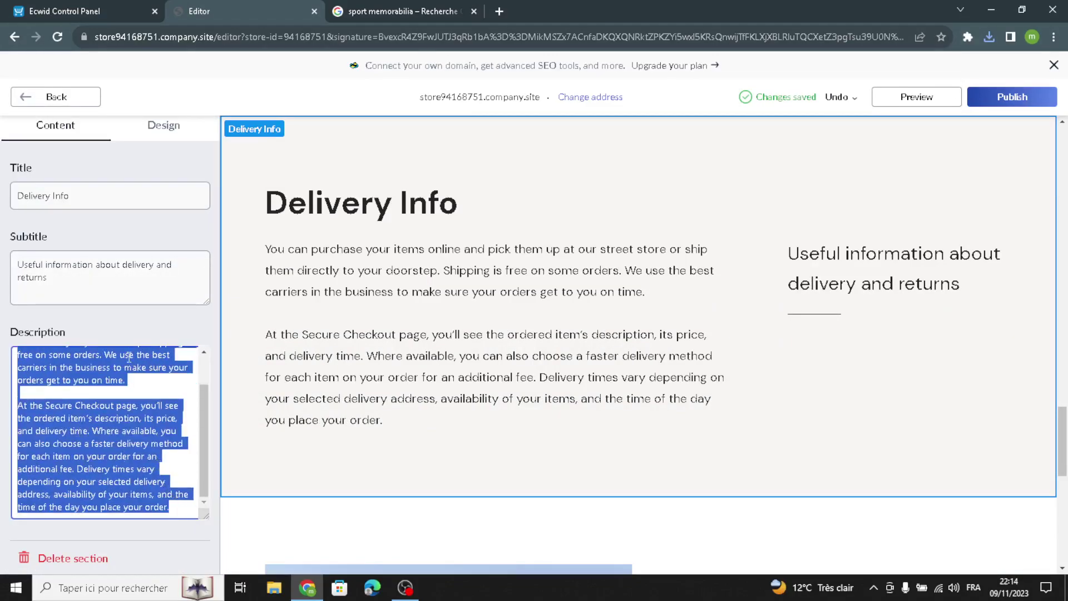
pyautogui.moveTo(119, 302); pyautogui.dragTo(19, 212)
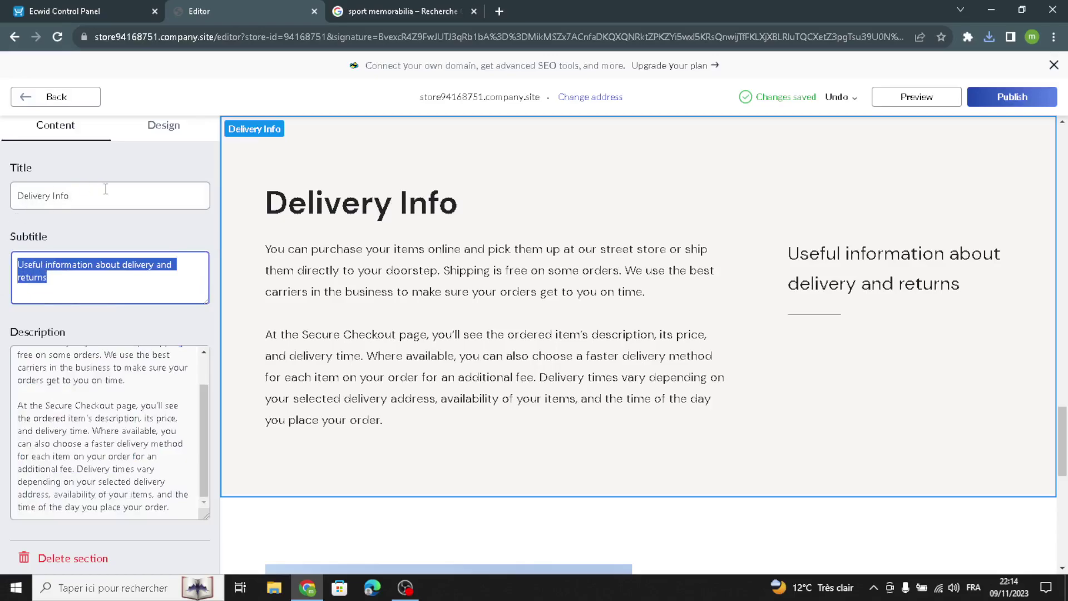
pyautogui.moveTo(105, 189); pyautogui.dragTo(13, 217)
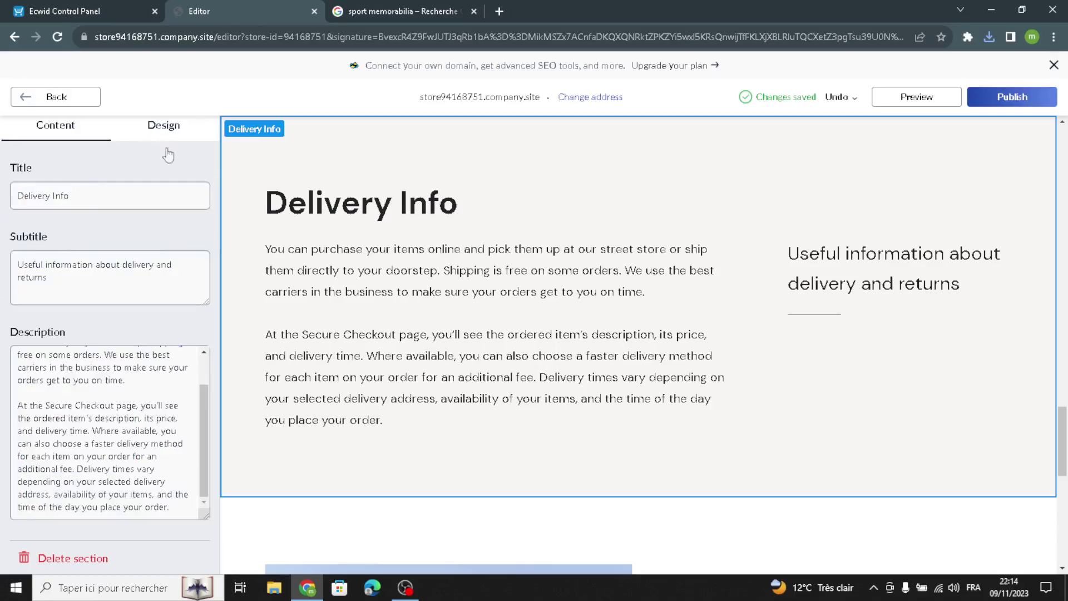
pyautogui.click(163, 137)
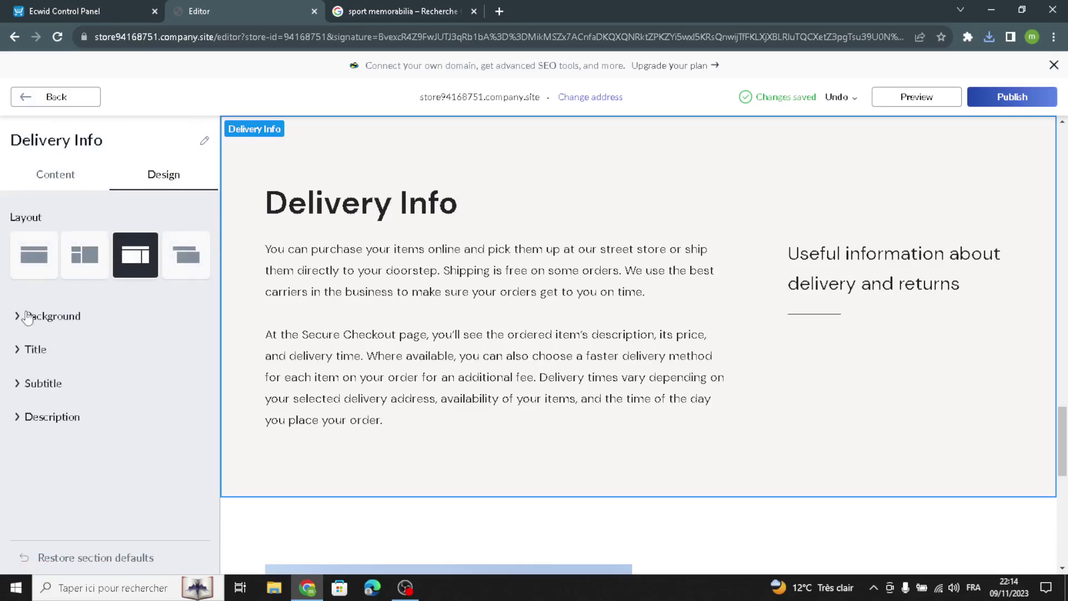
pyautogui.click(33, 97)
# Step: Open the Contacts section and review its title and description text
pyautogui.click(73, 417)
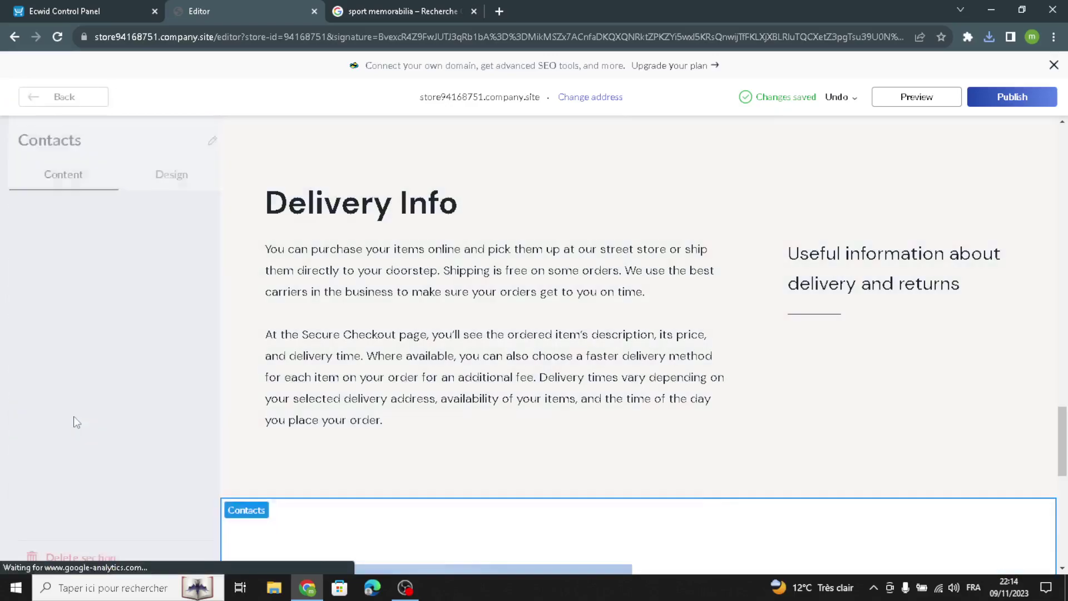
pyautogui.click(146, 252)
pyautogui.hotkey('ctrl', 'a')
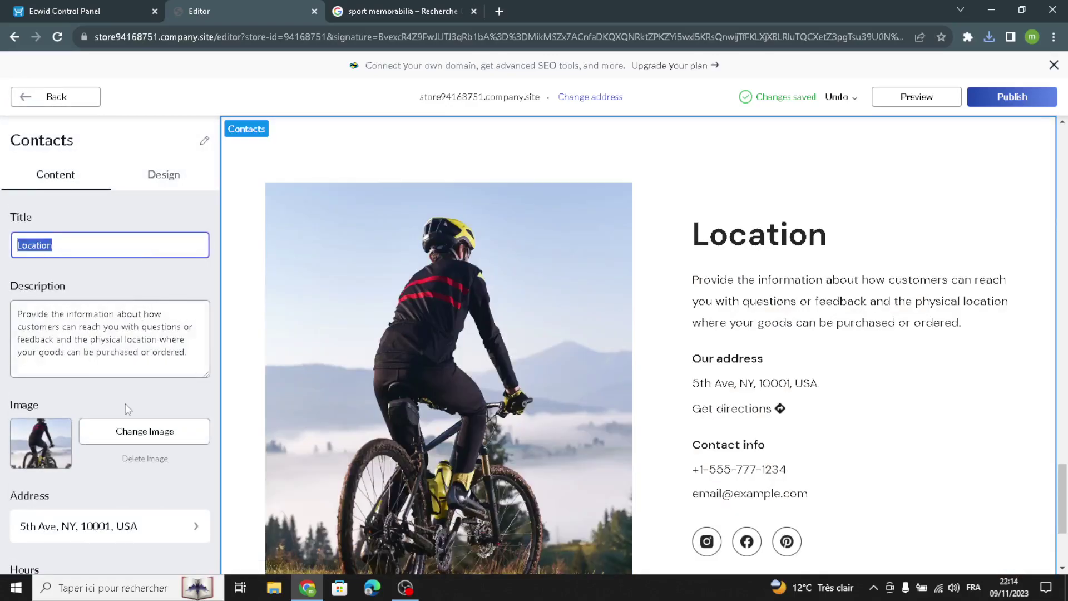
pyautogui.click(173, 364)
pyautogui.hotkey('ctrl', 'a')
pyautogui.click(64, 399)
# Step: Replace the Contacts section's cyclist picture with the saved photo of the framed jerseys room
pyautogui.scroll(-2, 124, 471)
pyautogui.scroll(-1, 124, 470)
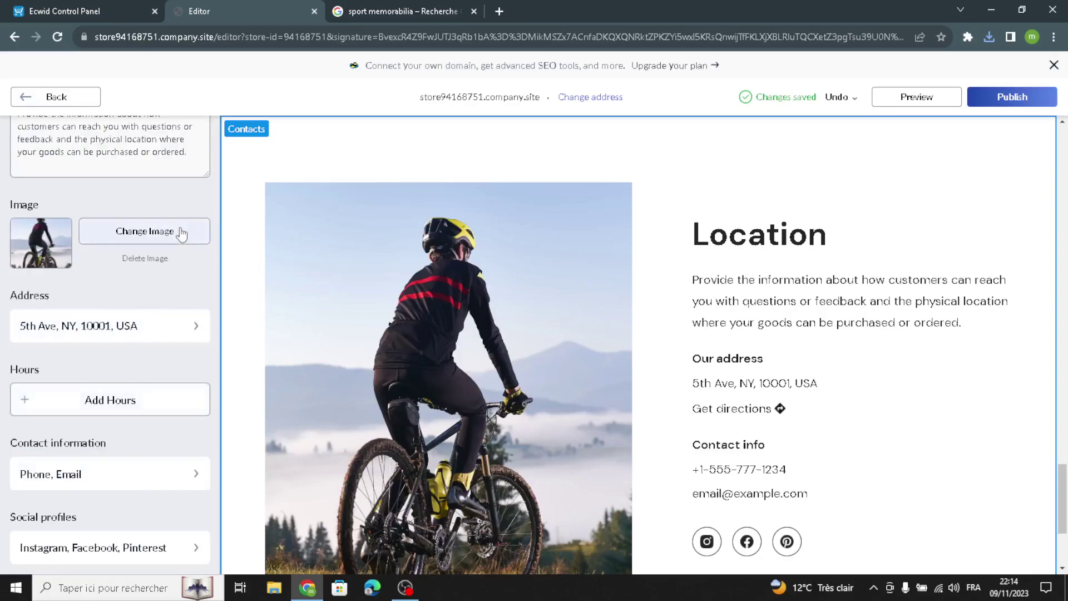
pyautogui.click(129, 236)
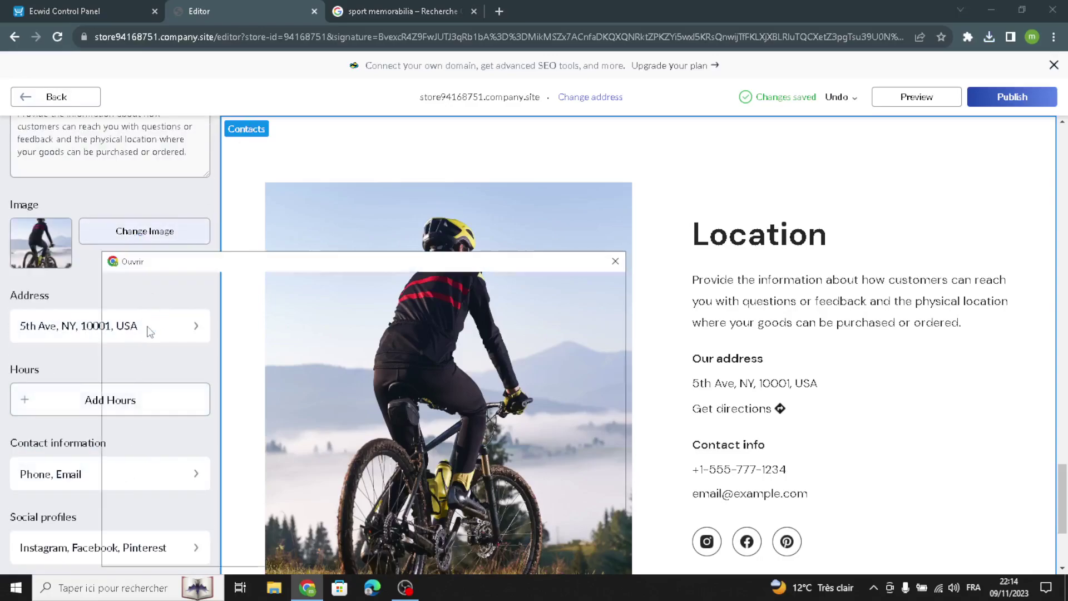
pyautogui.click(281, 451)
pyautogui.click(517, 549)
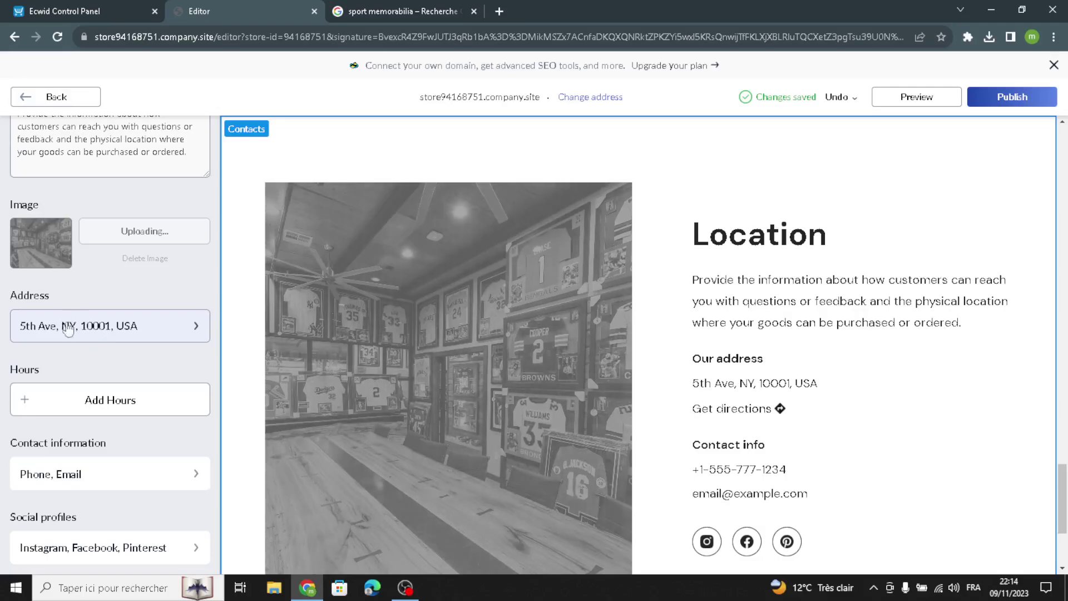
# Step: Review the Contacts section's address, Google Maps, hours, contact information, social profile and action link settings
pyautogui.click(90, 336)
pyautogui.click(50, 358)
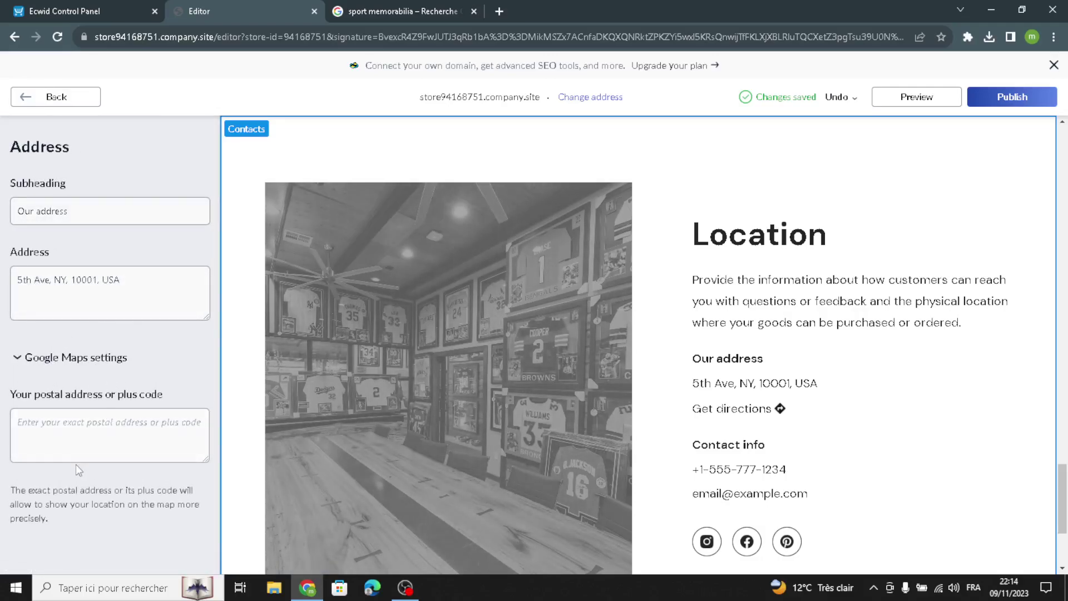
pyautogui.click(27, 98)
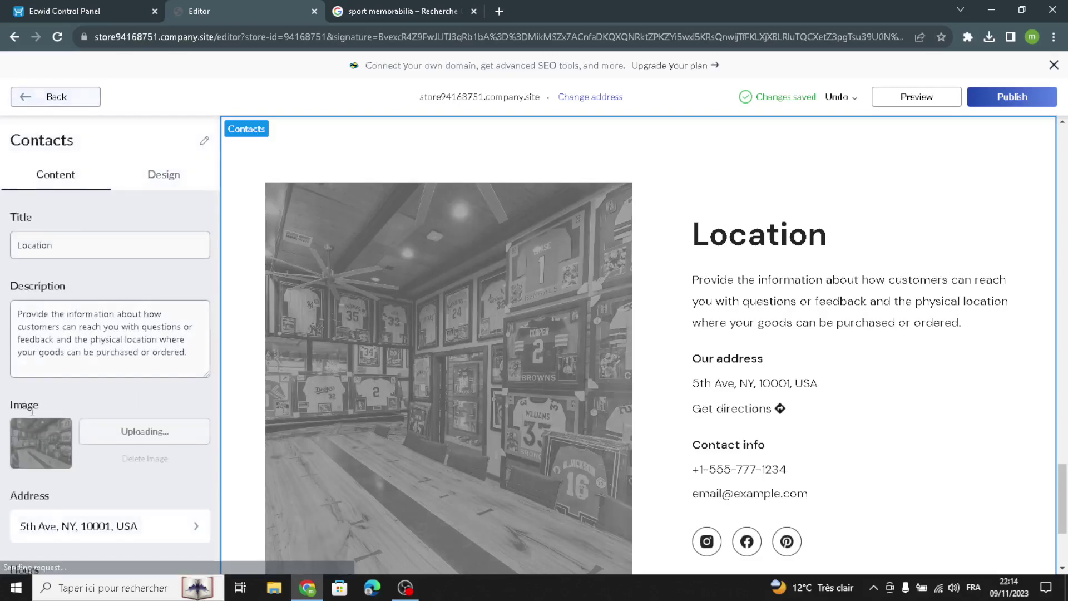
pyautogui.scroll(-3, 31, 411)
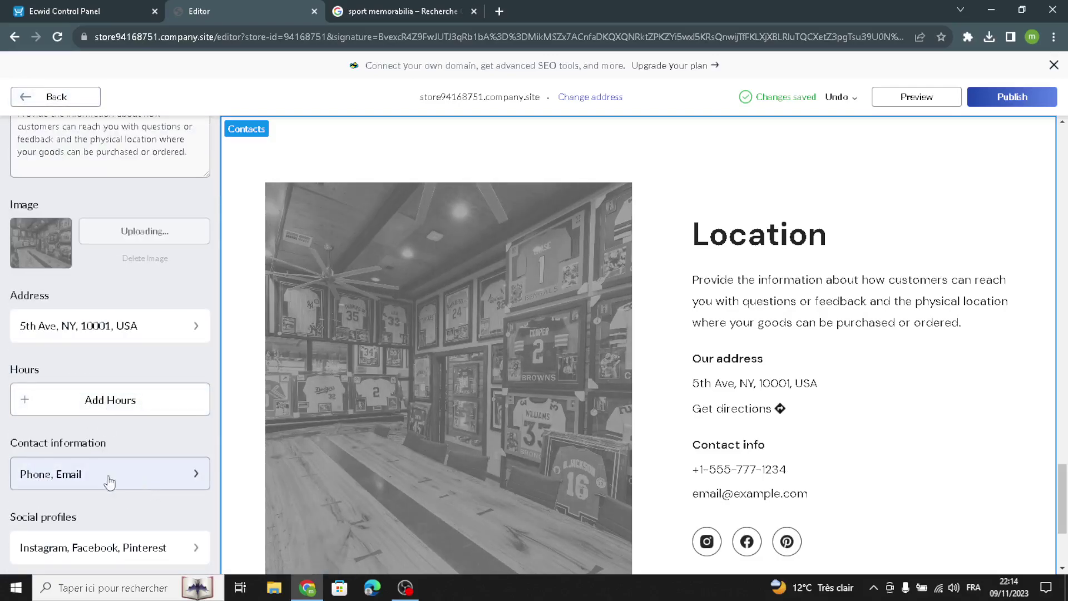
pyautogui.click(89, 406)
pyautogui.click(47, 97)
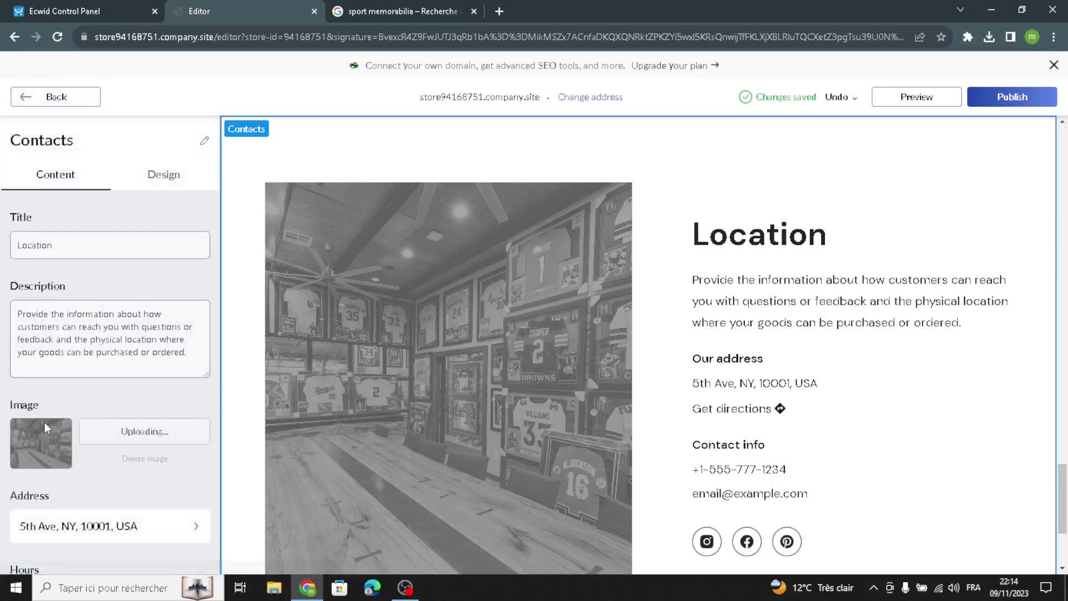
pyautogui.scroll(-3, 77, 469)
pyautogui.scroll(-2, 162, 487)
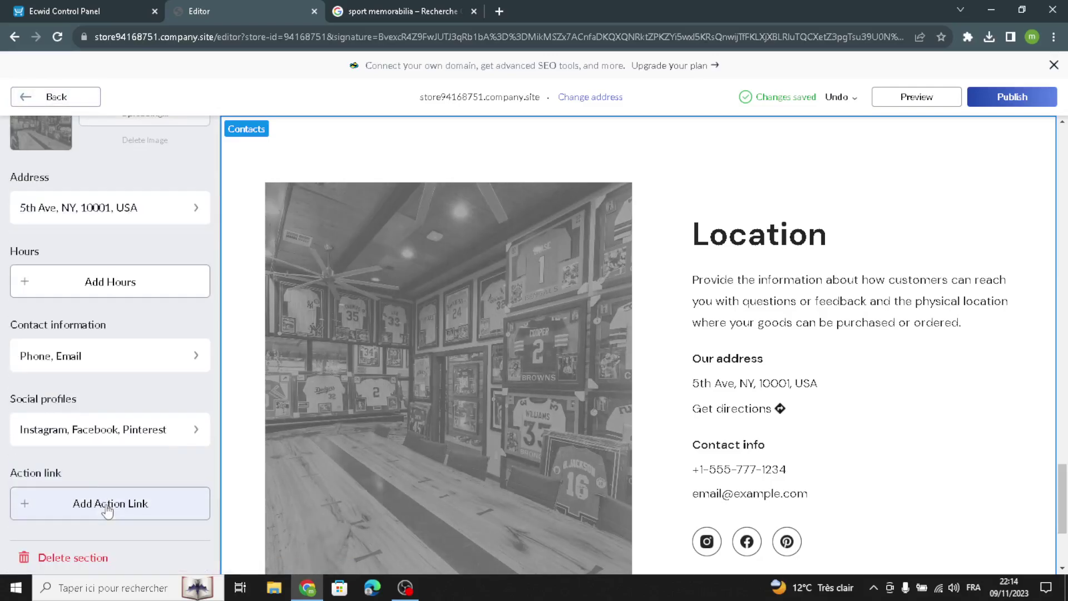
# Step: Set the Contacts layout to an information card over a full-width map, check the map preview and return to the homepage sections
pyautogui.scroll(5, 89, 437)
pyautogui.click(167, 176)
pyautogui.click(90, 317)
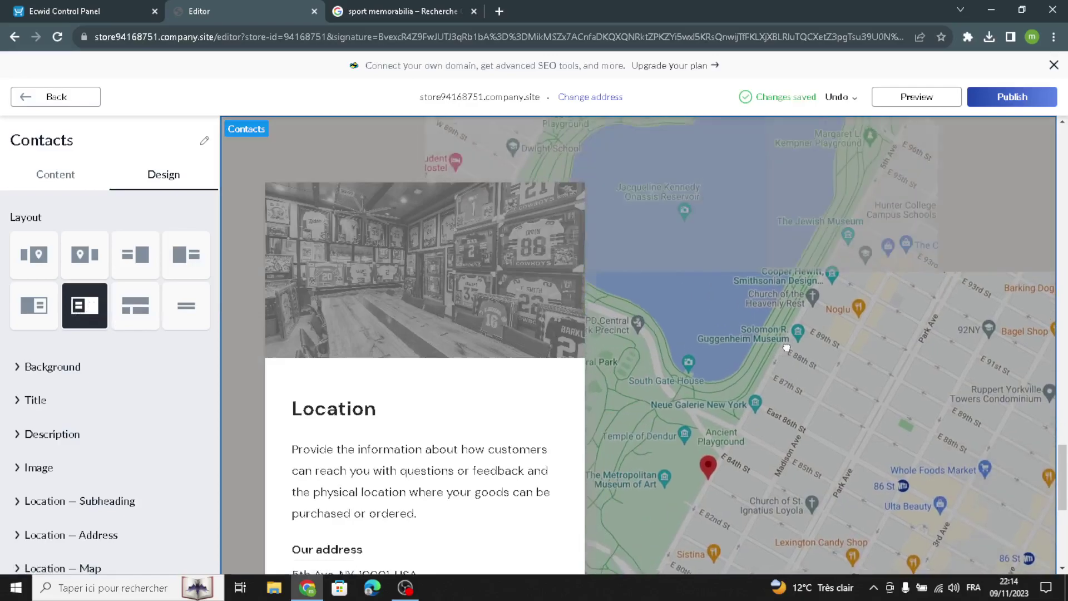
pyautogui.scroll(-1, 835, 507)
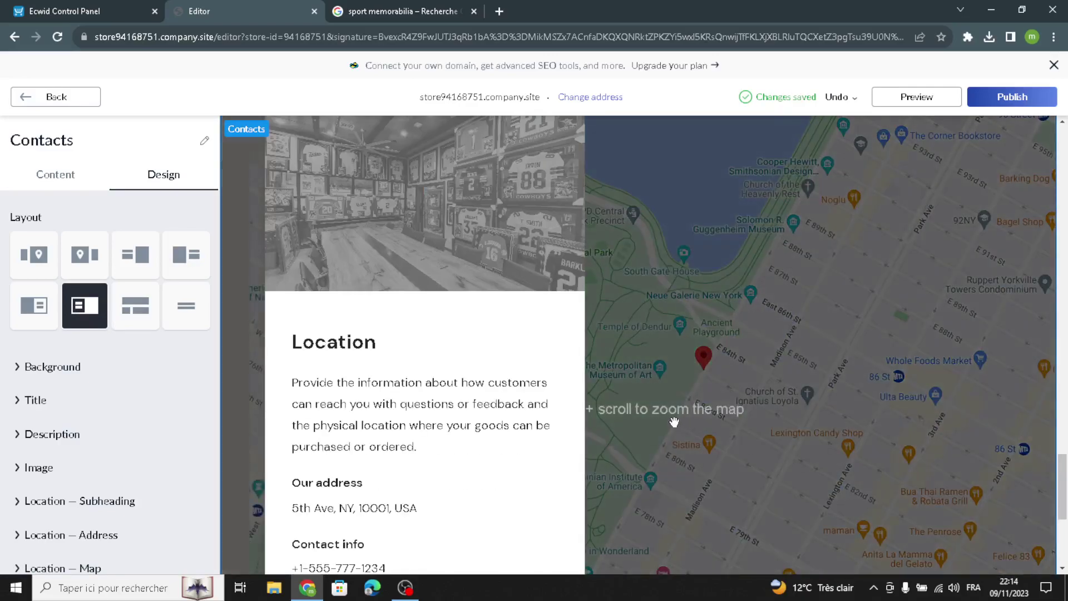
pyautogui.scroll(-2, 674, 423)
pyautogui.scroll(-1, 852, 434)
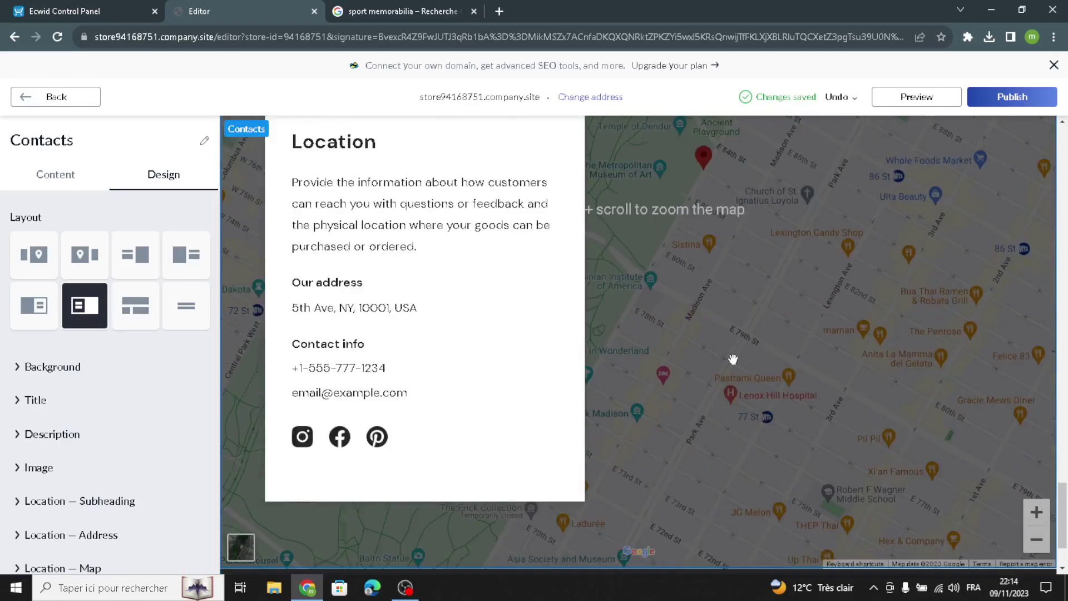
pyautogui.moveTo(704, 278); pyautogui.dragTo(743, 366)
pyautogui.moveTo(814, 299); pyautogui.dragTo(762, 303)
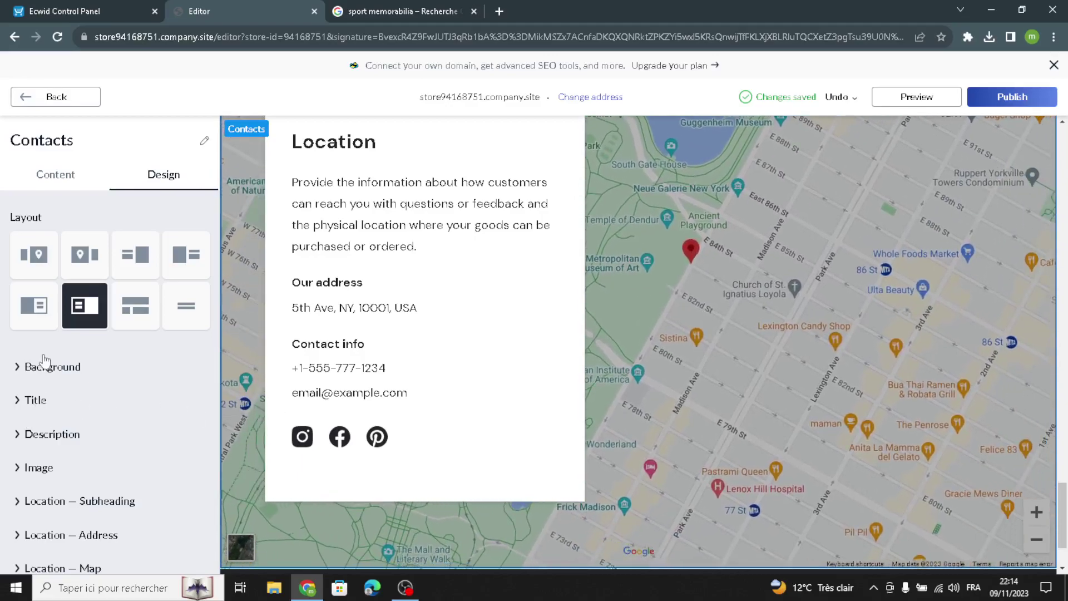
pyautogui.click(60, 106)
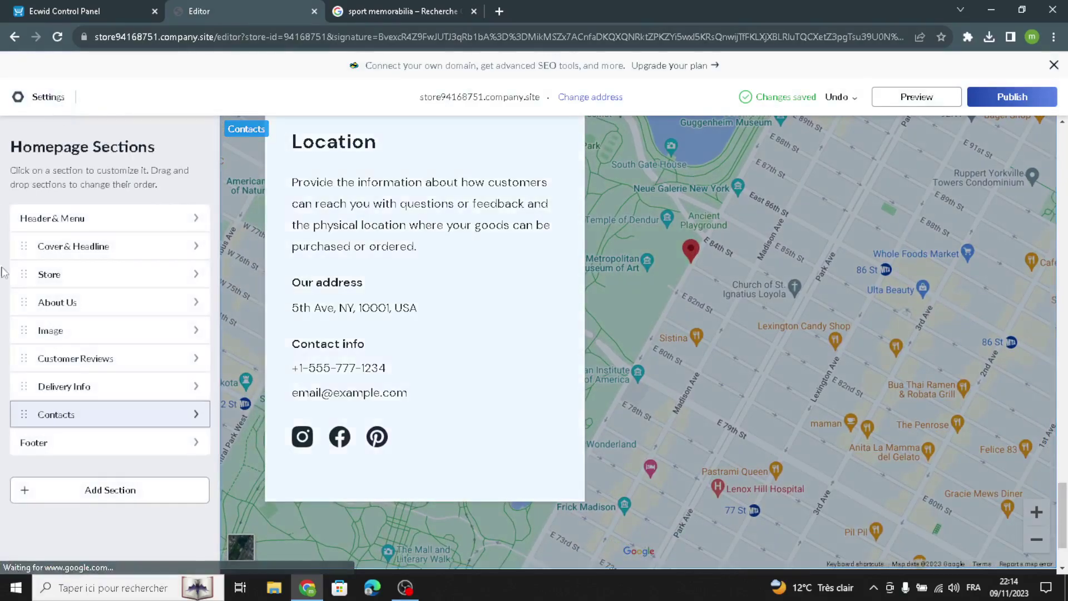
# Step: Open the Footer section, examine its copyright text and return to the homepage sections
pyautogui.click(42, 443)
pyautogui.moveTo(106, 245); pyautogui.dragTo(8, 250)
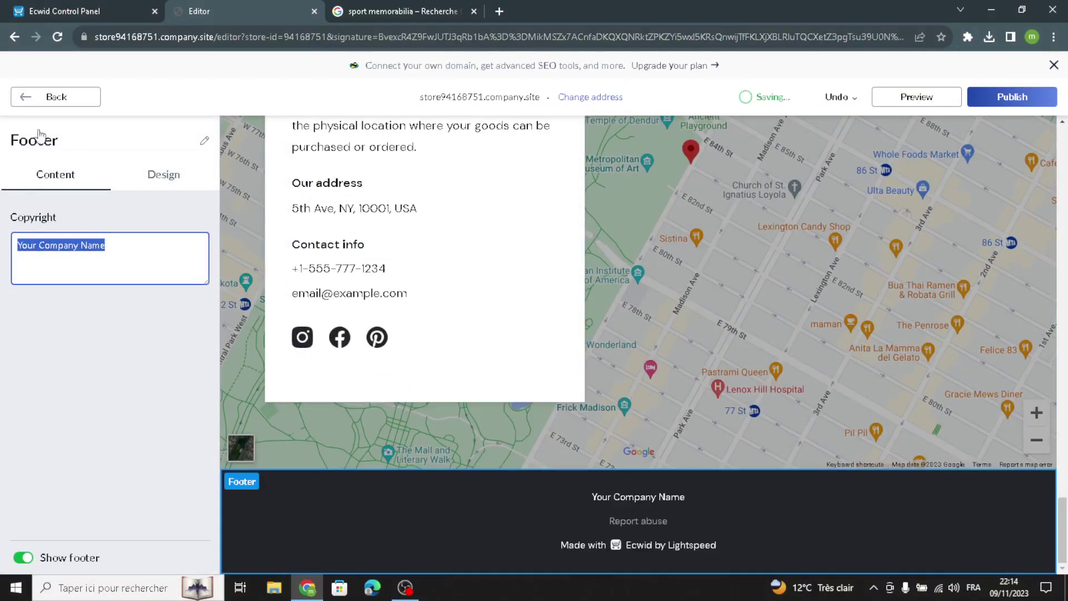
pyautogui.click(34, 98)
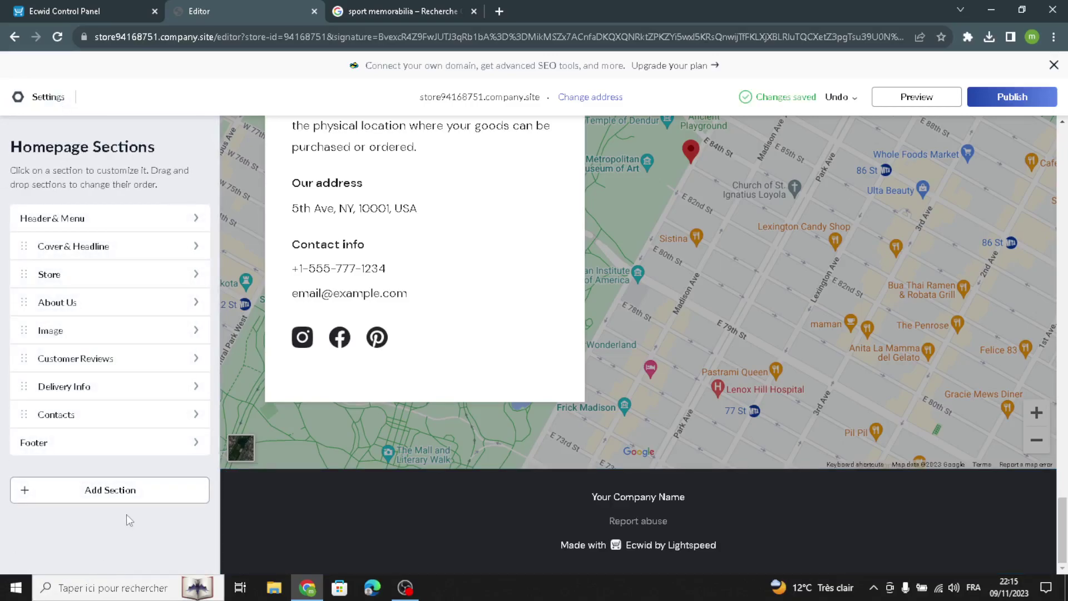
# Step: Browse the templates for new sections, including Promo Sliders, Special Offers, Customer Reviews and Location, and return without adding one
pyautogui.click(128, 491)
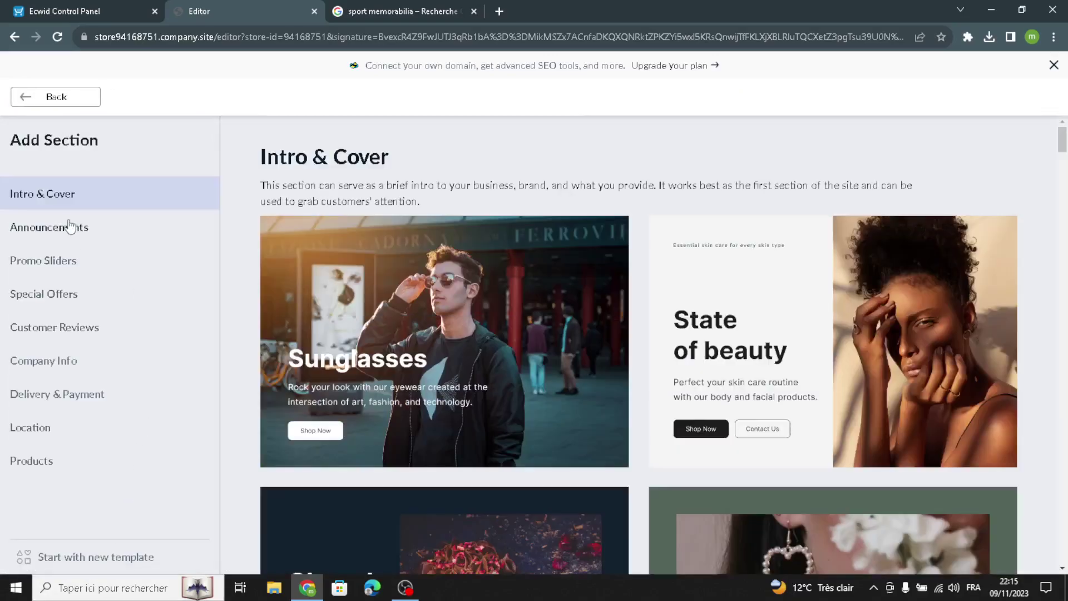
pyautogui.click(58, 262)
pyautogui.click(70, 300)
pyautogui.click(65, 327)
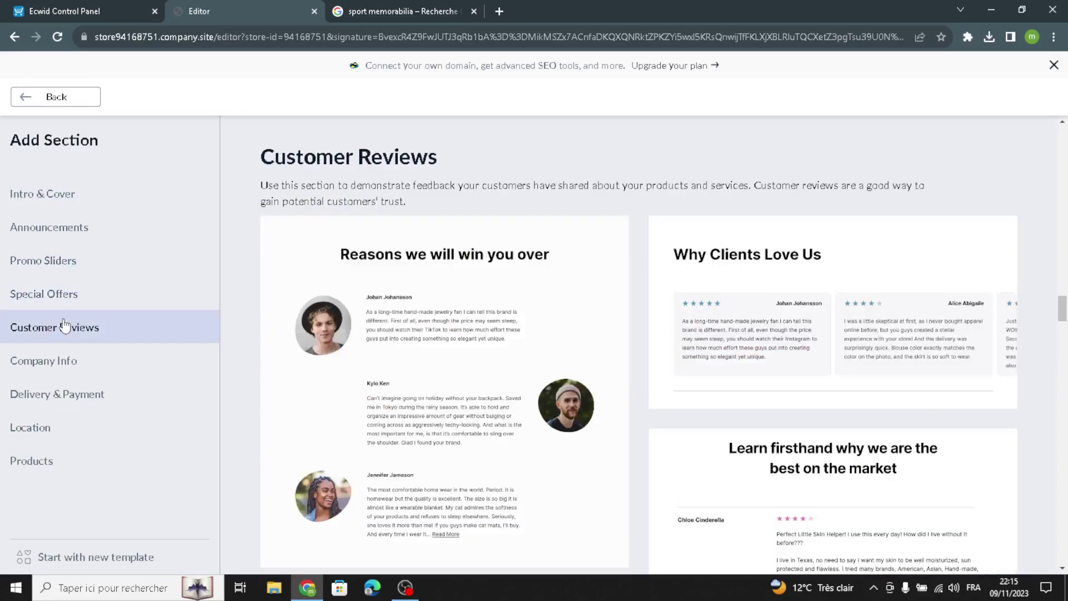
pyautogui.click(78, 427)
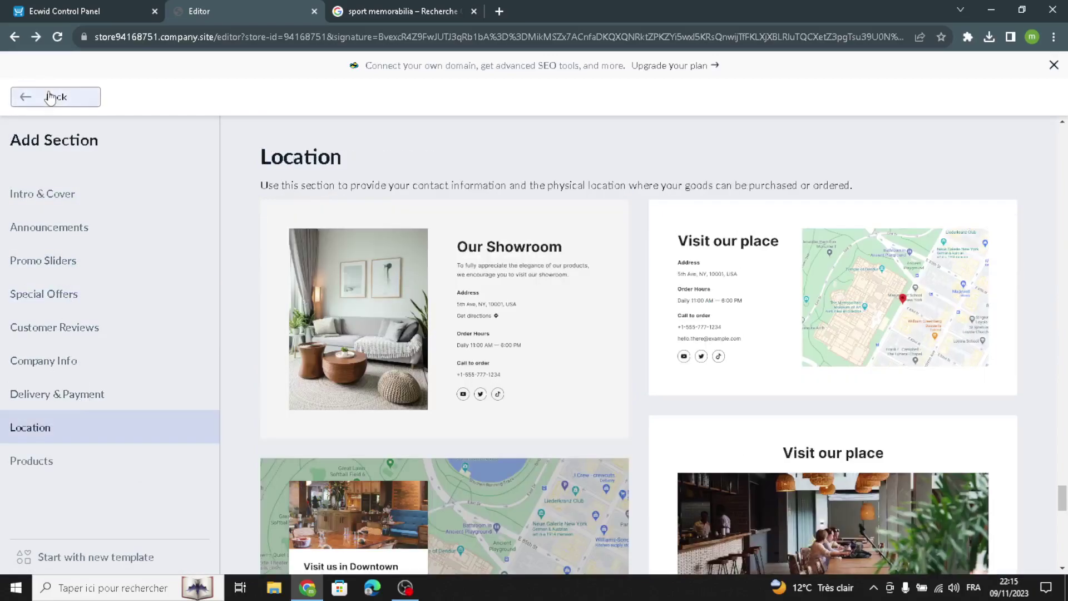
pyautogui.click(51, 95)
# Step: Look over the Contacts section and the neighbouring parts of the homepage in the preview
pyautogui.scroll(7, 533, 397)
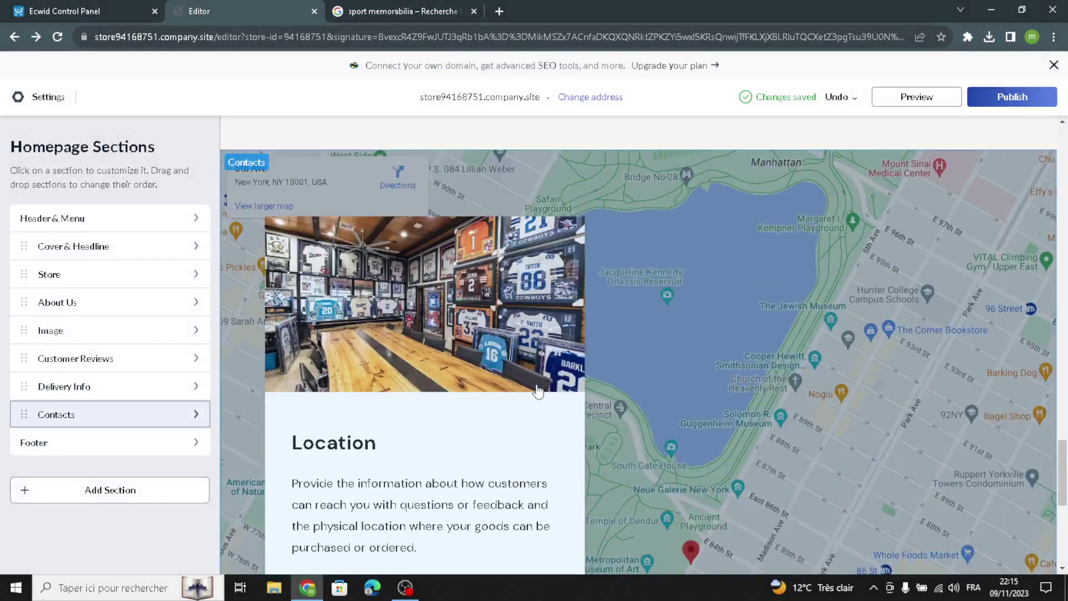
pyautogui.scroll(-8, 893, 271)
pyautogui.scroll(12, 899, 272)
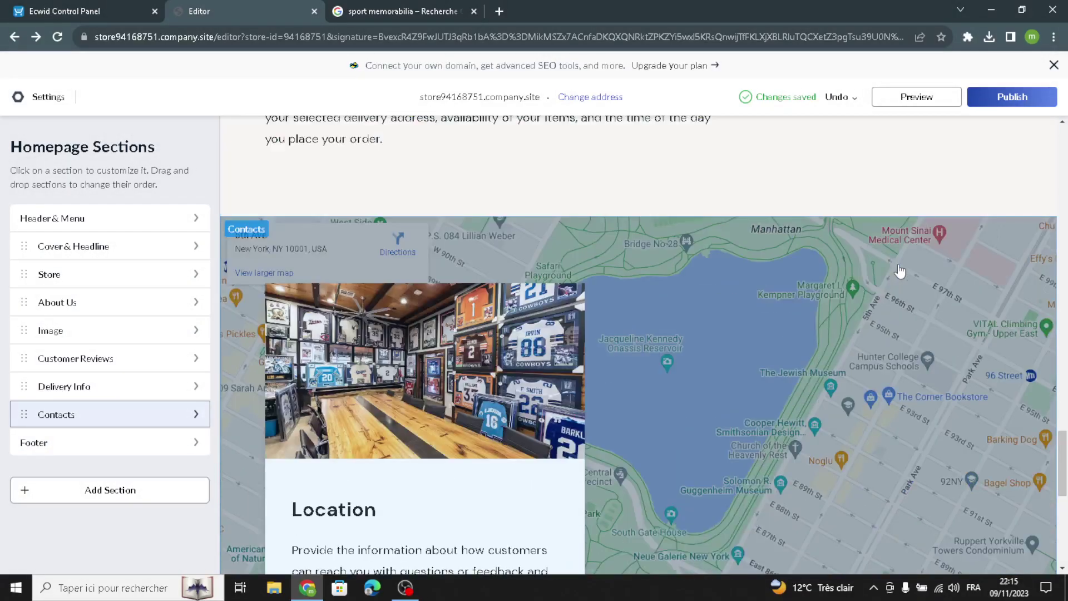
# Step: Preview the homepage in desktop view, look over its sections from the header to Delivery Info, and publish the site
pyautogui.click(945, 106)
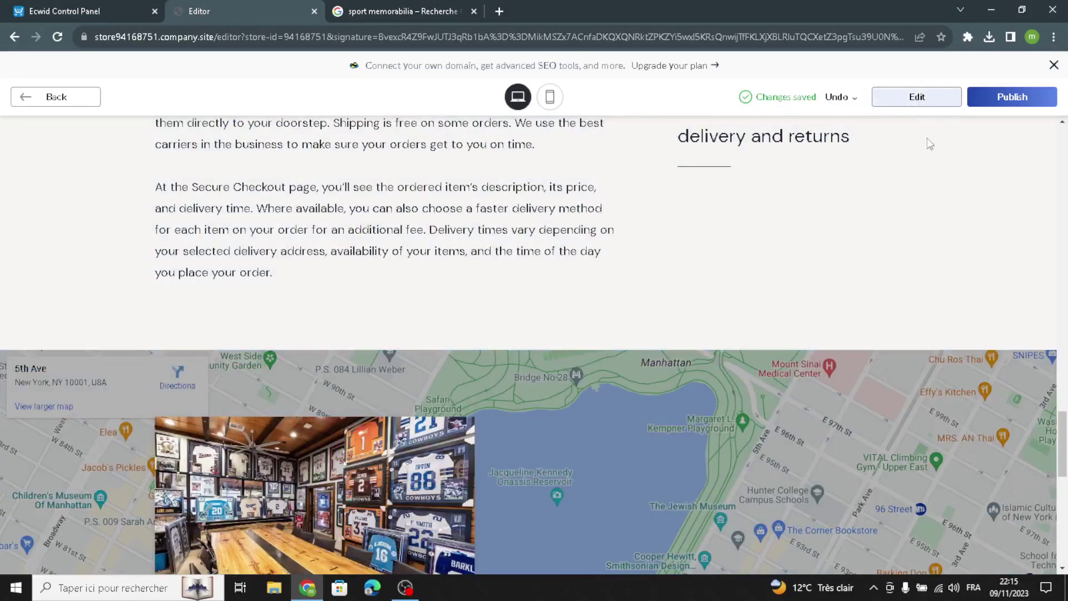
pyautogui.scroll(20, 750, 313)
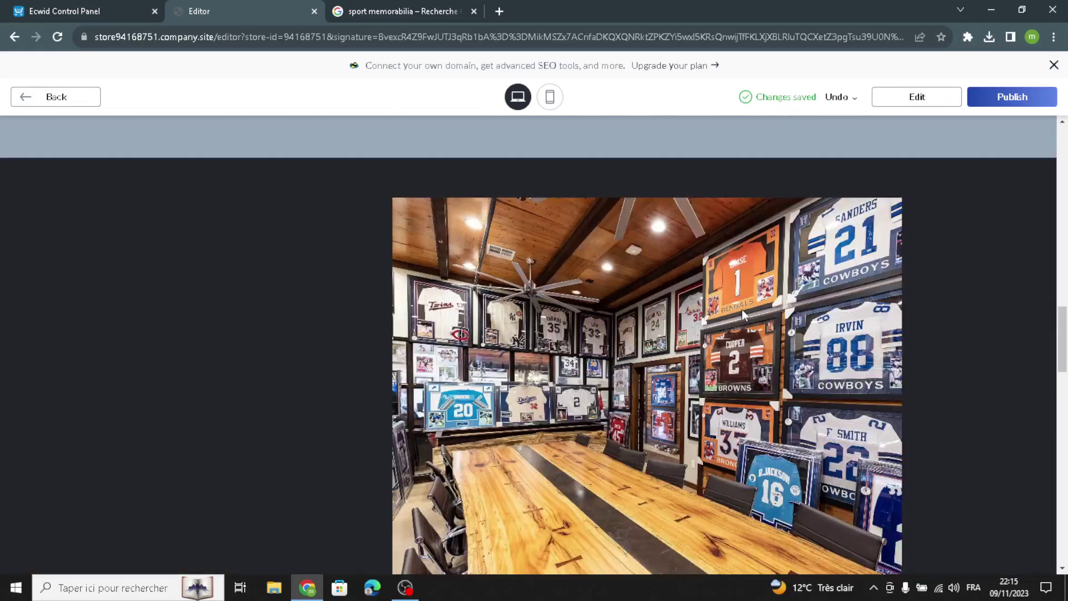
pyautogui.scroll(-8, 733, 310)
pyautogui.scroll(10, 733, 308)
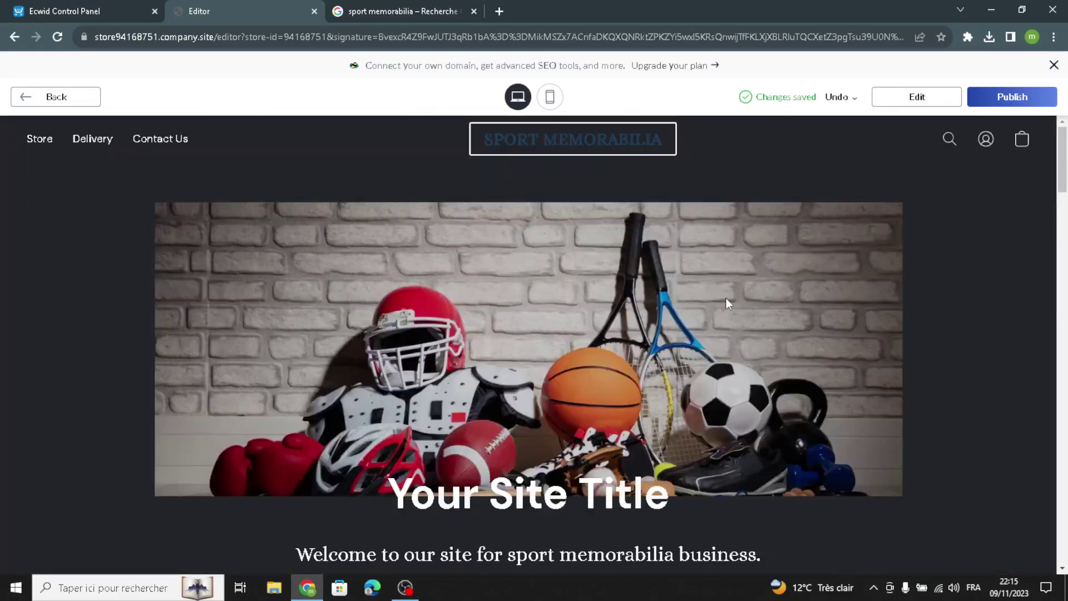
pyautogui.scroll(-5, 718, 323)
pyautogui.scroll(-20, 711, 343)
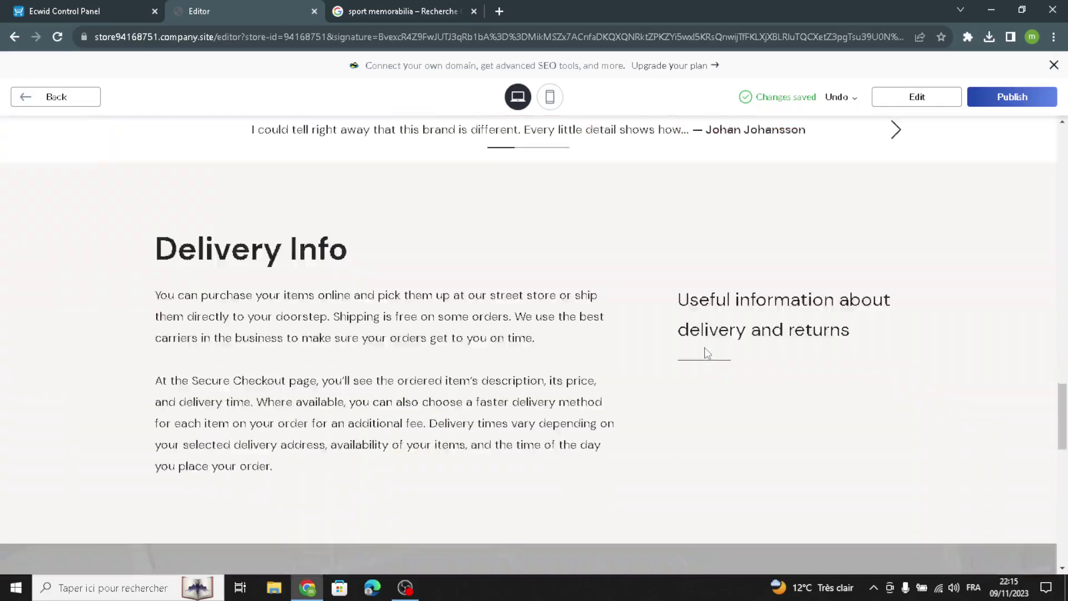
pyautogui.scroll(15, 706, 344)
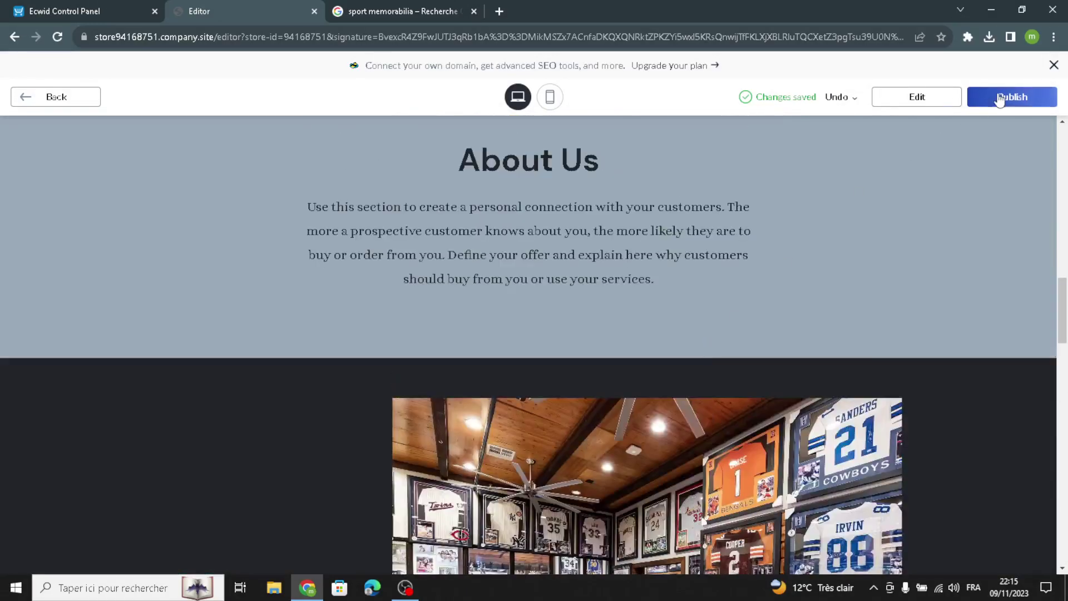
pyautogui.click(1000, 98)
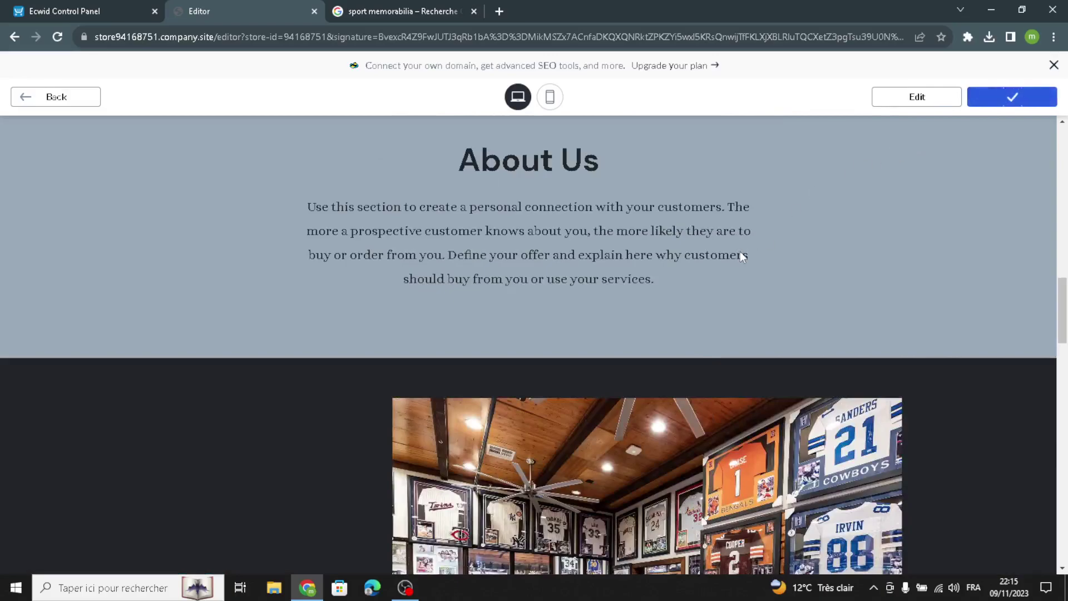